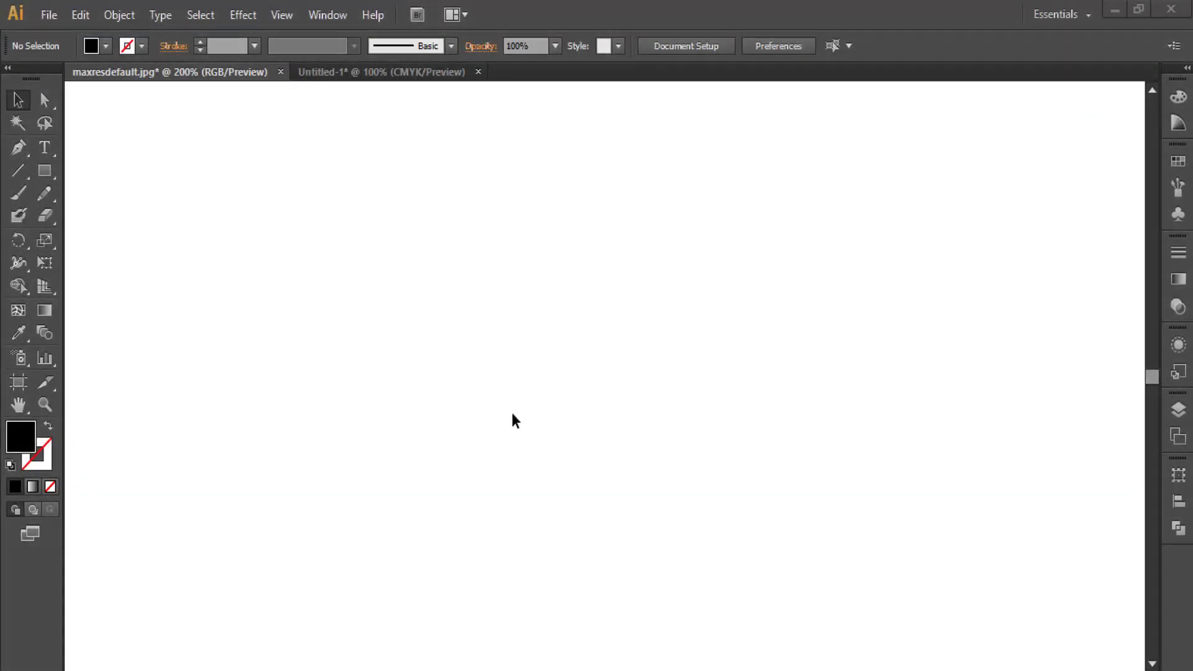
Step: Switch to the Rectangle tool on the empty canvas
drag(454, 395, 472, 398)
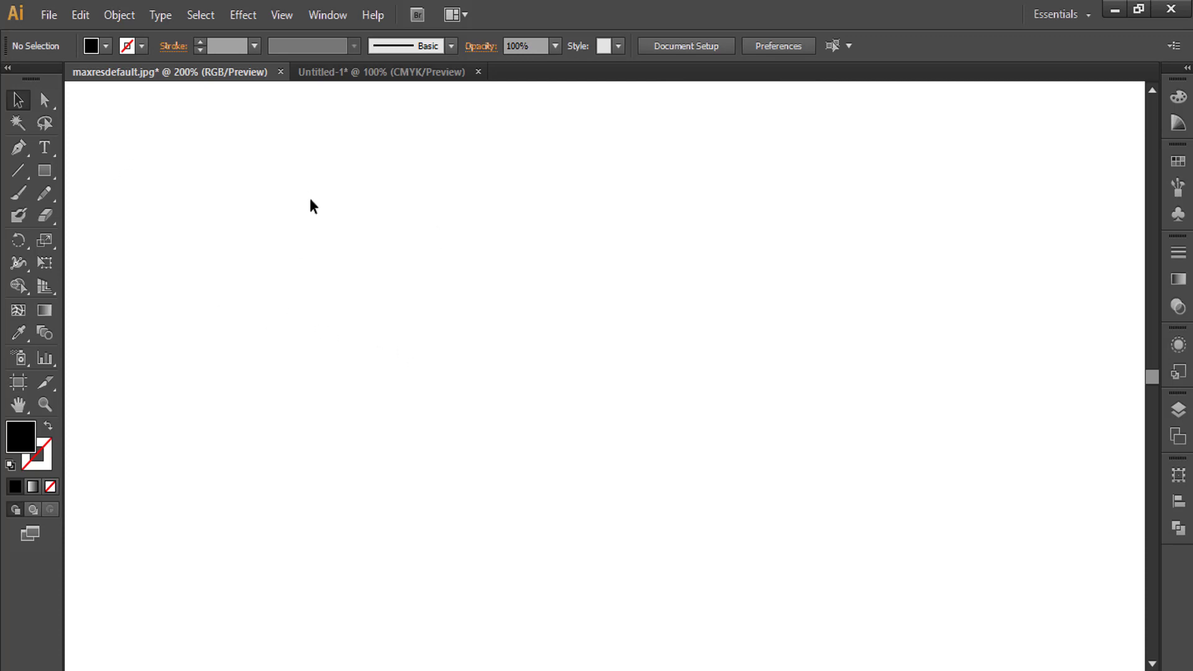
click(46, 172)
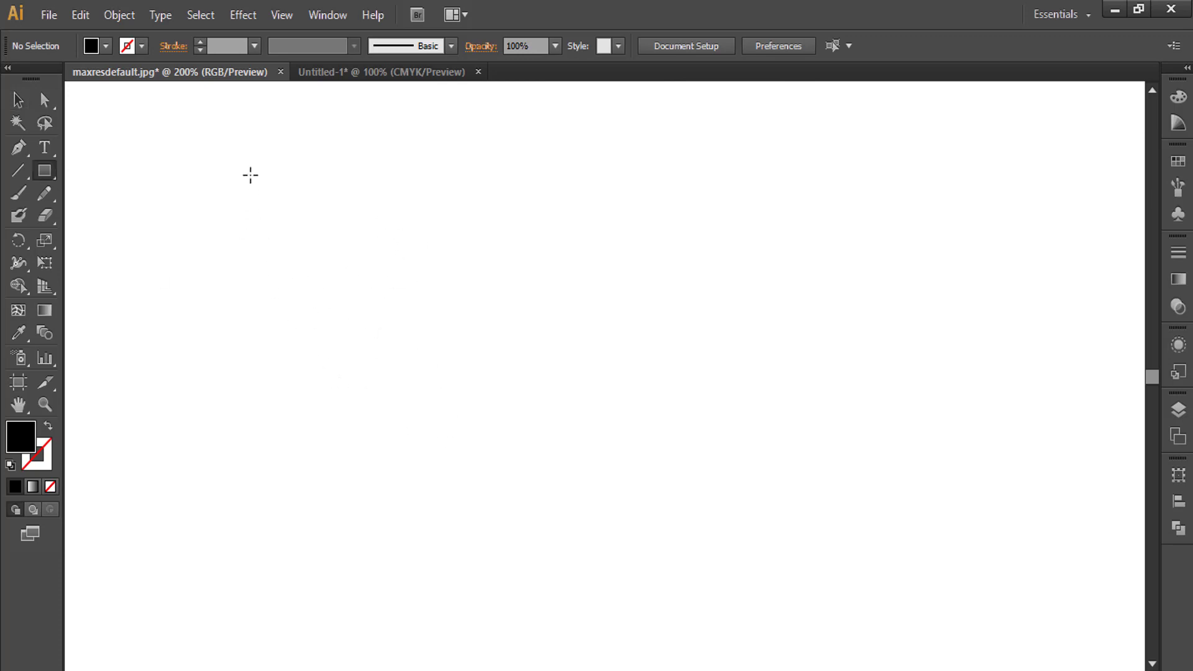
Step: Draw a large canvas-wide rectangle and set Layer 2 to Outline view
mouse_move(250, 174)
mouse_down()
mouse_move(952, 573)
mouse_move(955, 586)
mouse_up()
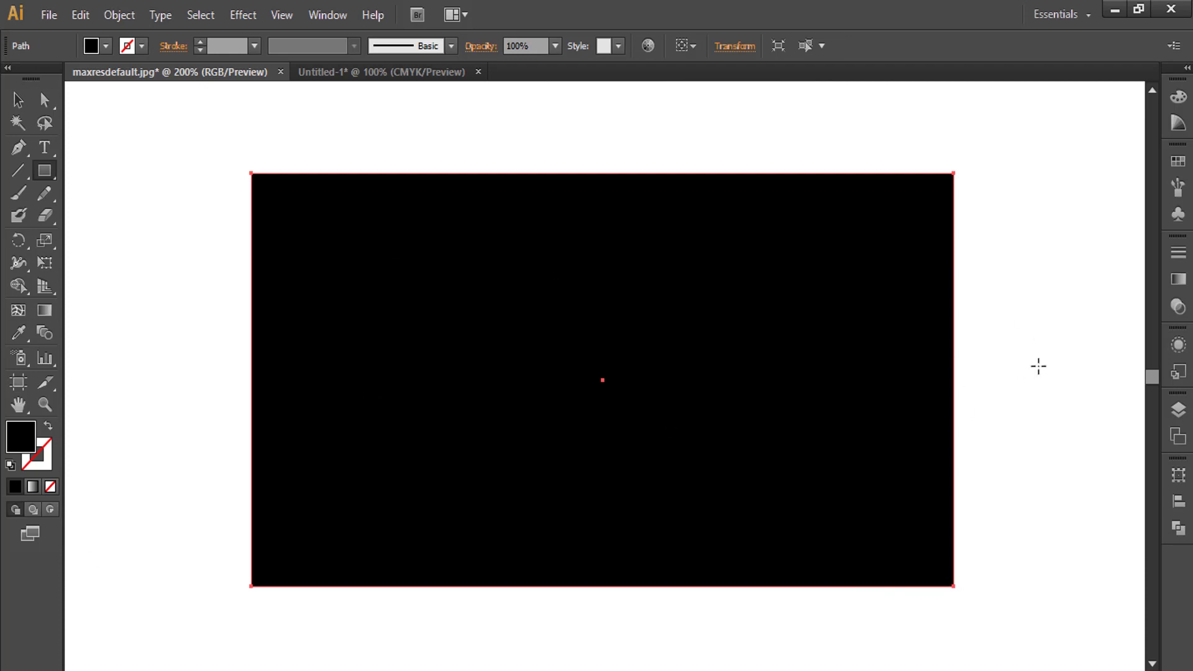
click(1178, 409)
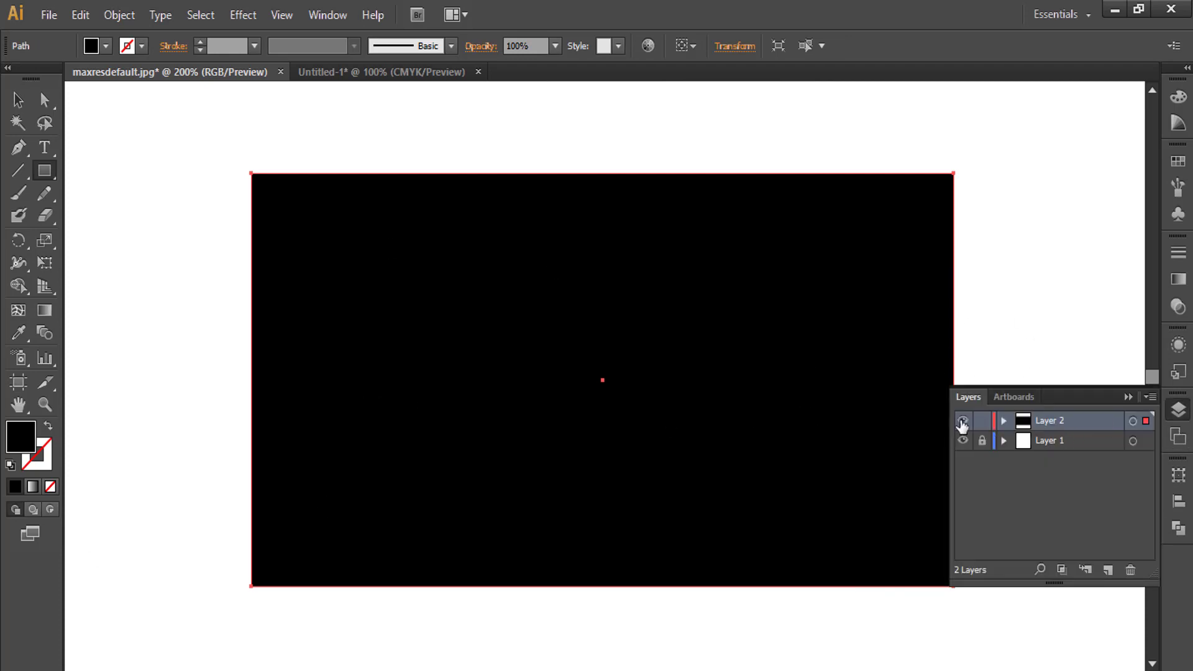
ctrl+click(963, 421)
click(1091, 404)
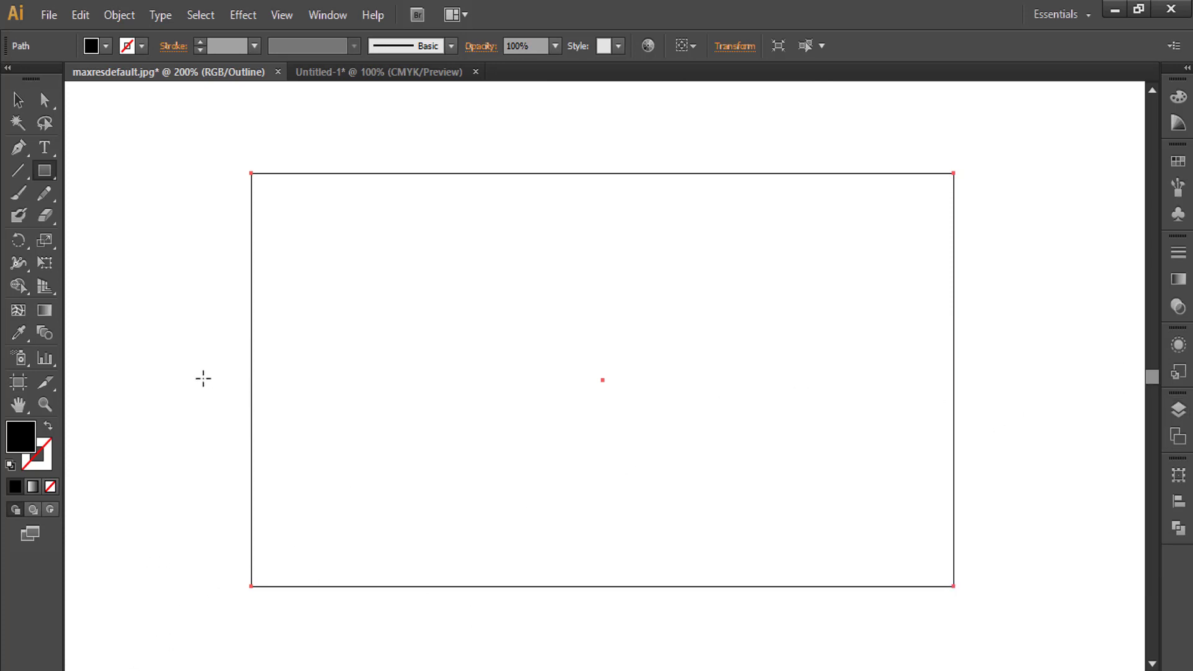
key(v)
click(126, 359)
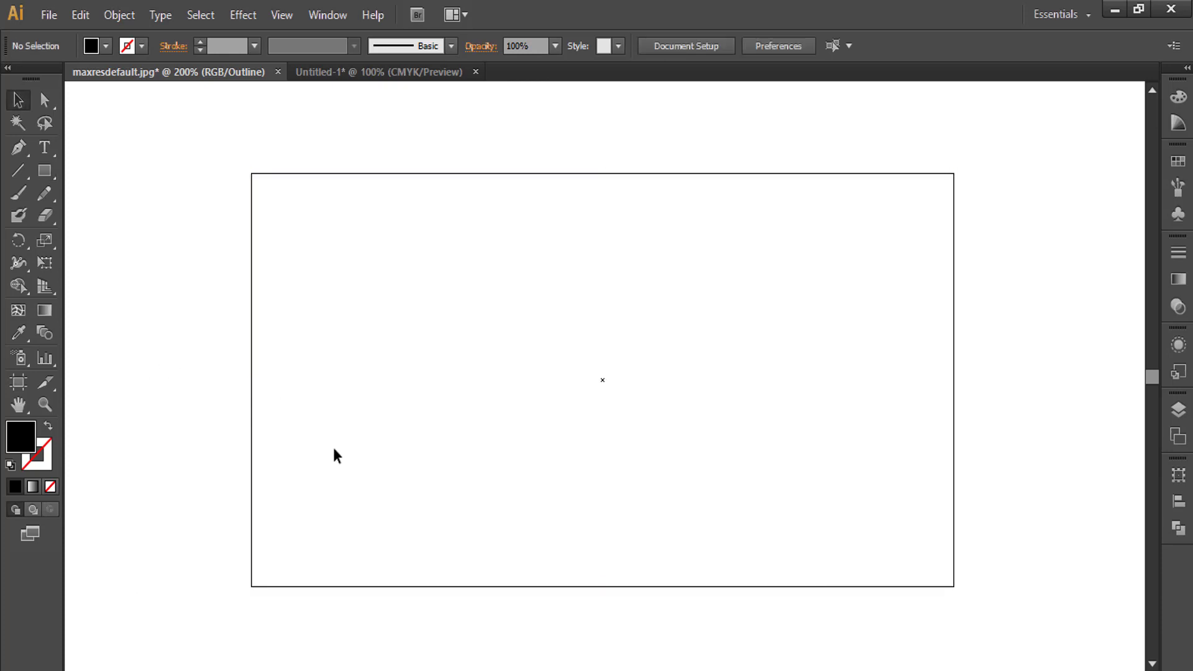
Step: Draw a circle inside the rectangle with the Ellipse tool and nudge it upward
key(l)
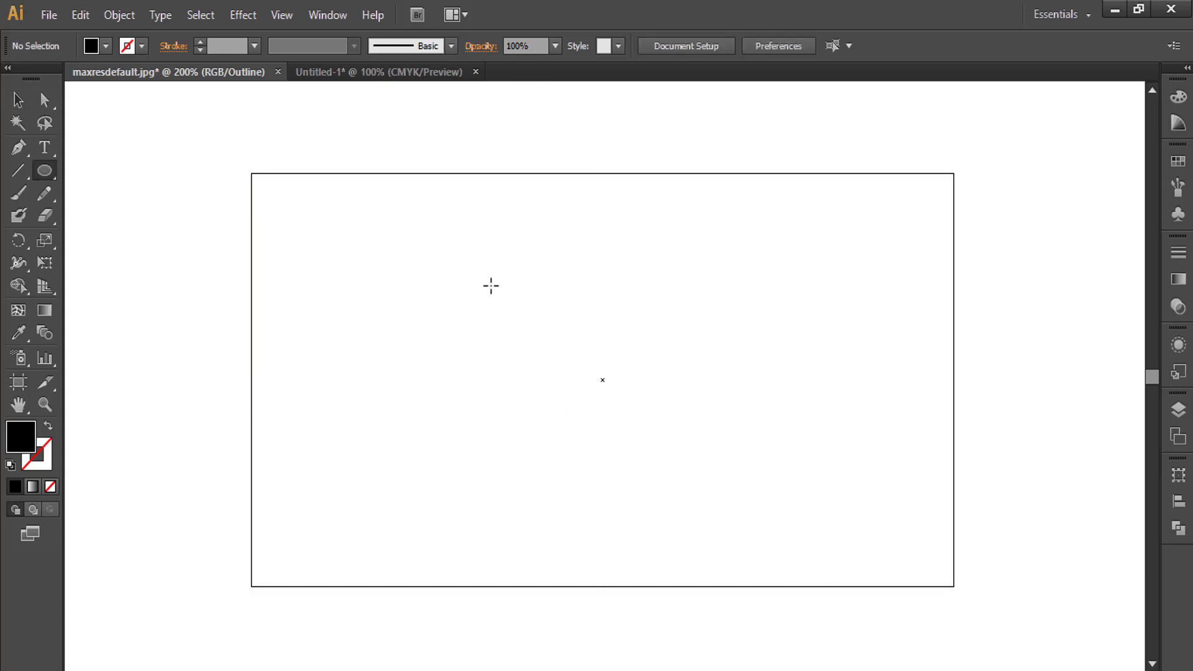
mouse_move(490, 285)
mouse_down()
mouse_move(706, 504)
mouse_move(736, 507)
mouse_up()
key(Up)
key(Up)
key(Up)
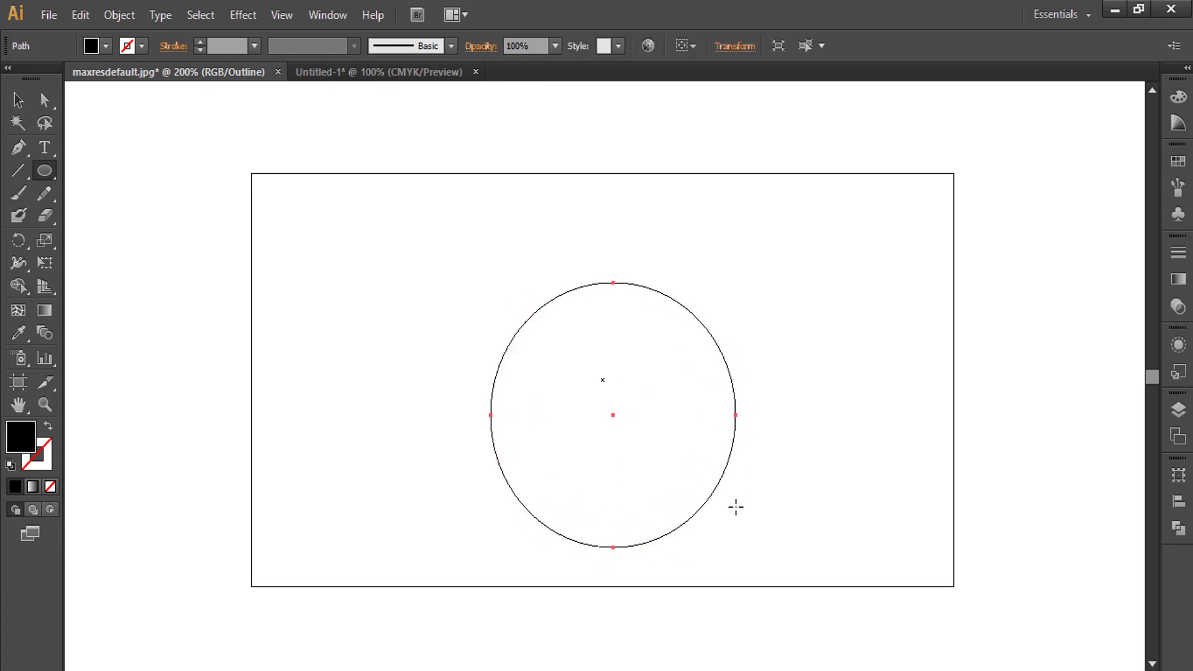
key(Up)
key(Up)
key(Up)
key(Up)
key(Up)
key(Up)
key(Up)
key(Up)
key(Up)
key(Up)
key(Up)
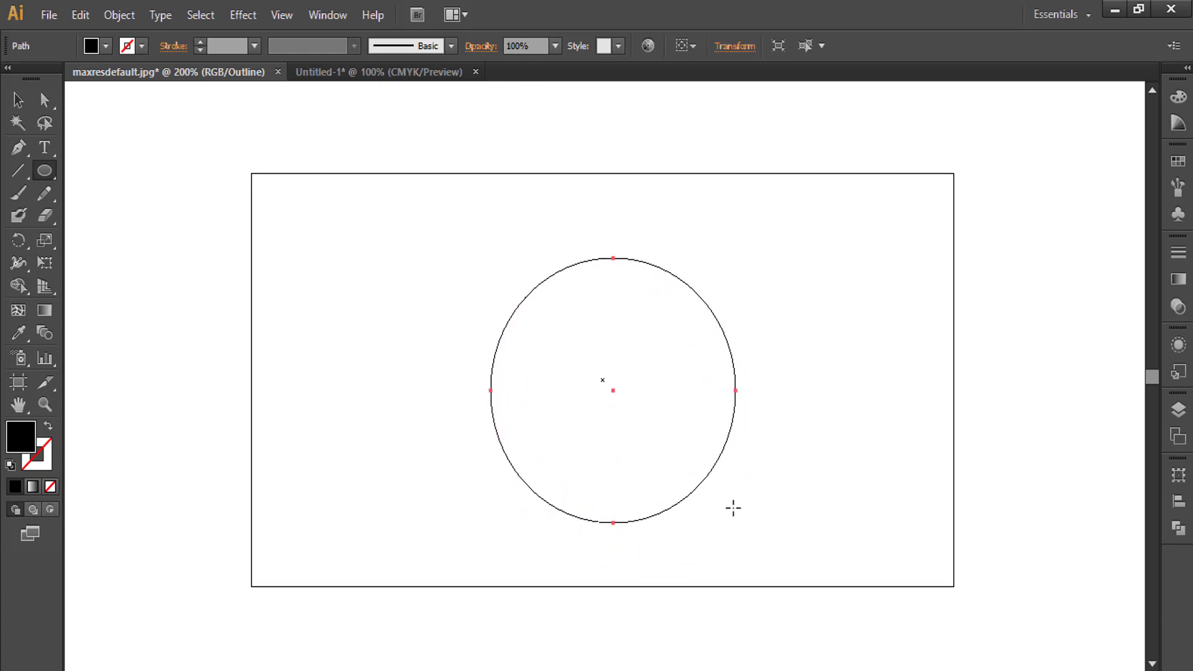
key(Up)
key(Up)
key(Down)
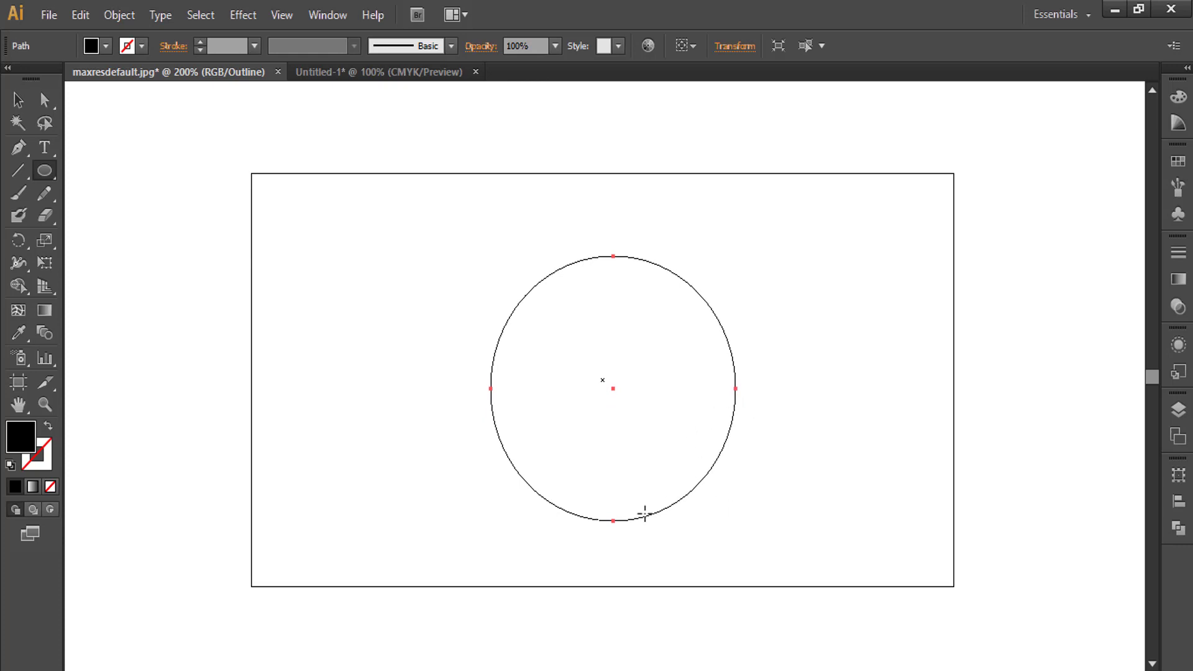
Step: Resize the circle from its top and bottom edges, then zoom in on it
key(v)
mouse_move(613, 524)
mouse_down()
mouse_move(622, 520)
mouse_move(602, 496)
mouse_move(597, 505)
mouse_up()
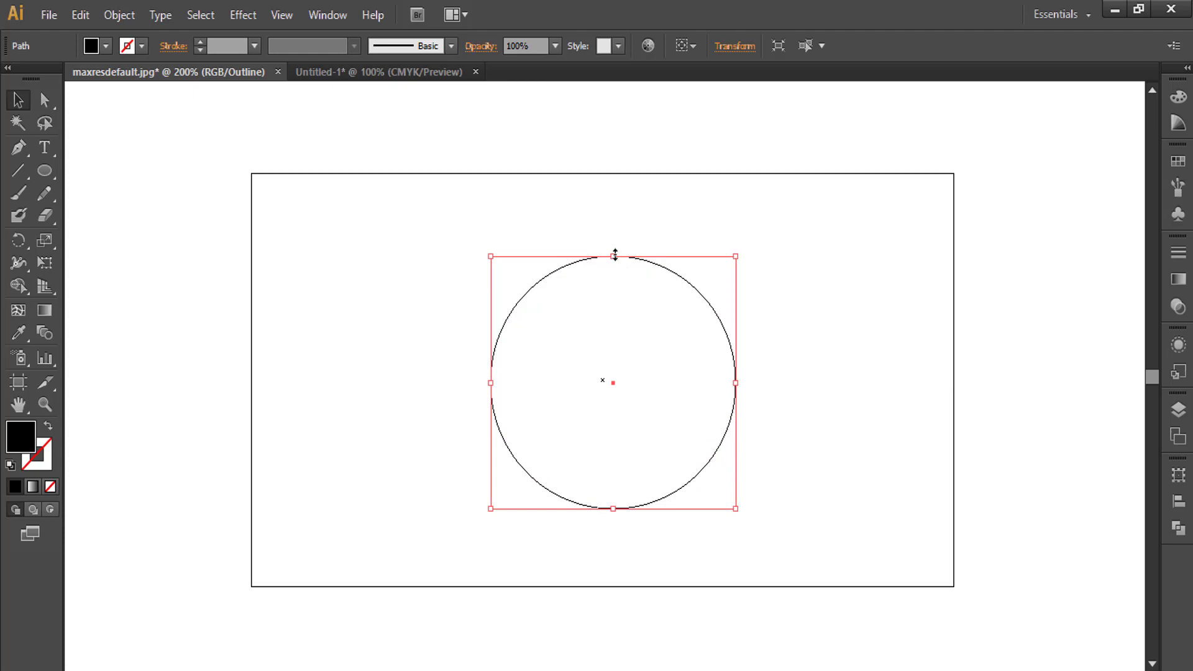
drag(614, 254, 614, 259)
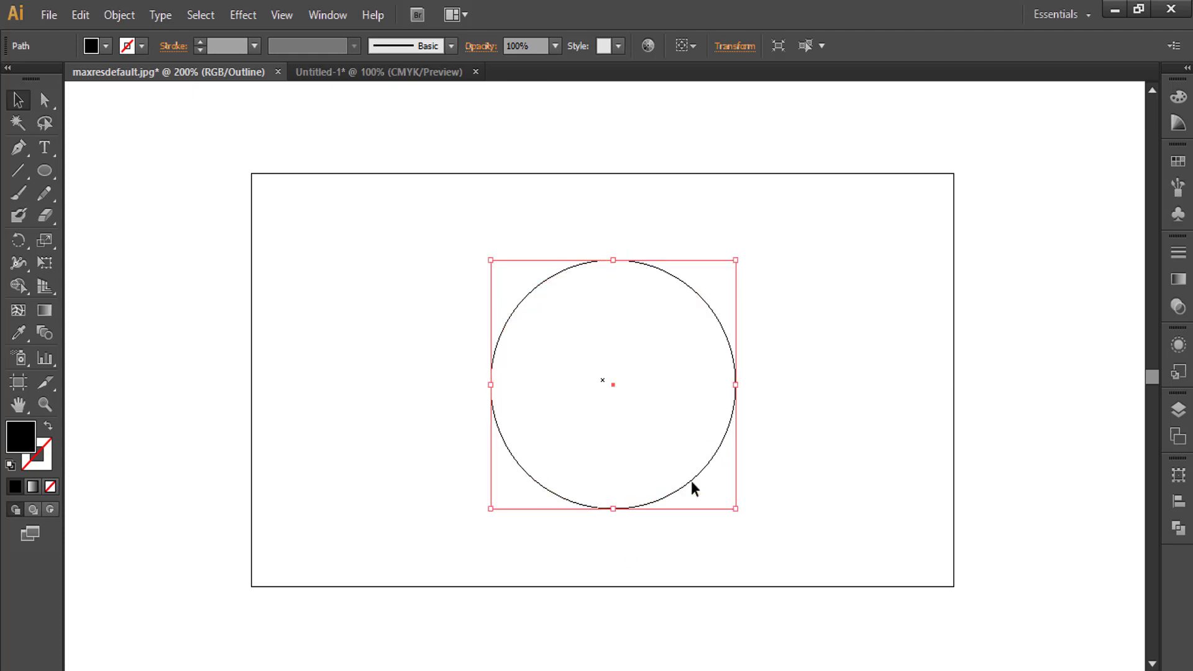
click(847, 314)
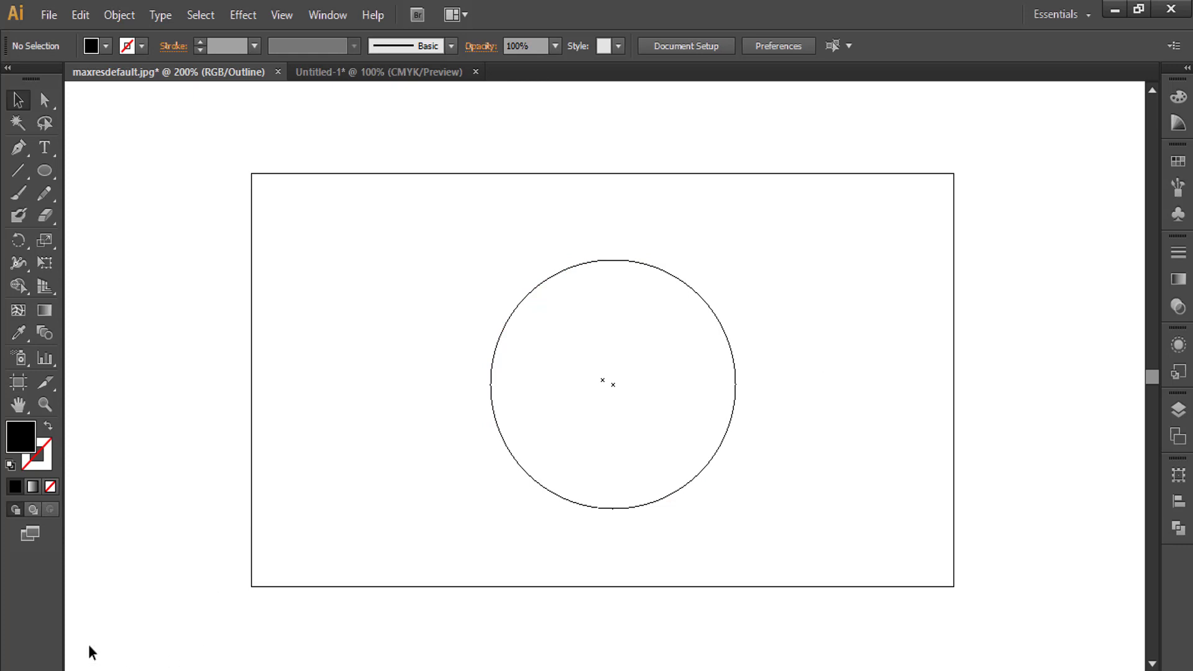
key(ctrl+equal)
key(ctrl+equal)
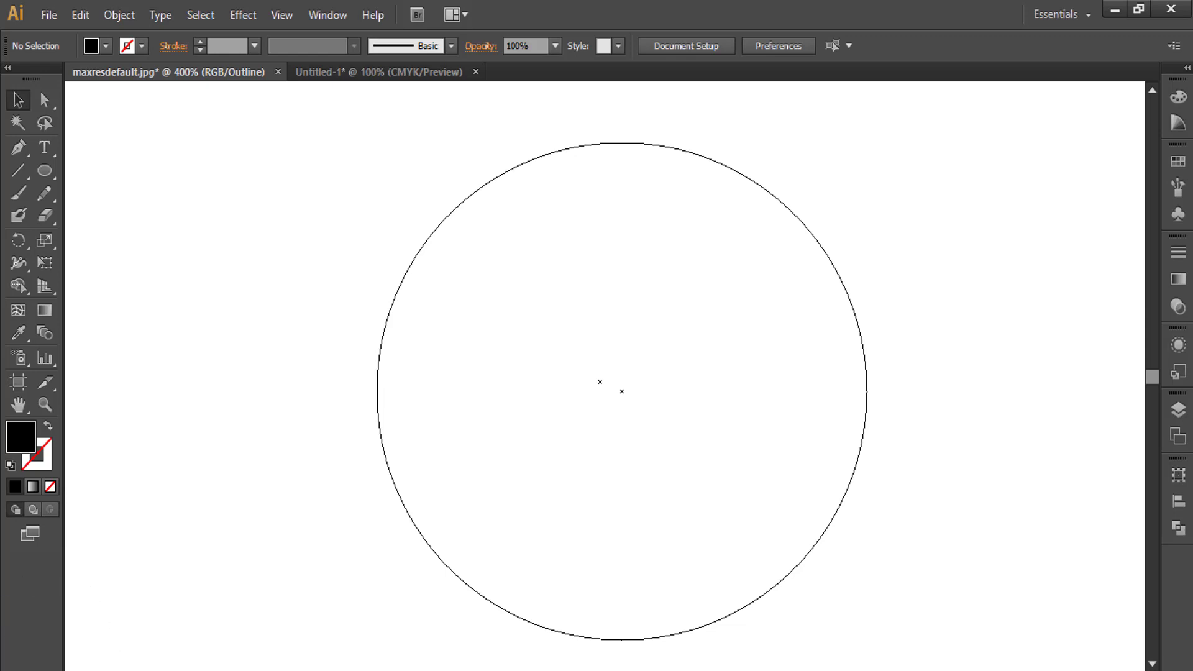
key(ctrl+plus)
drag(626, 282, 602, 299)
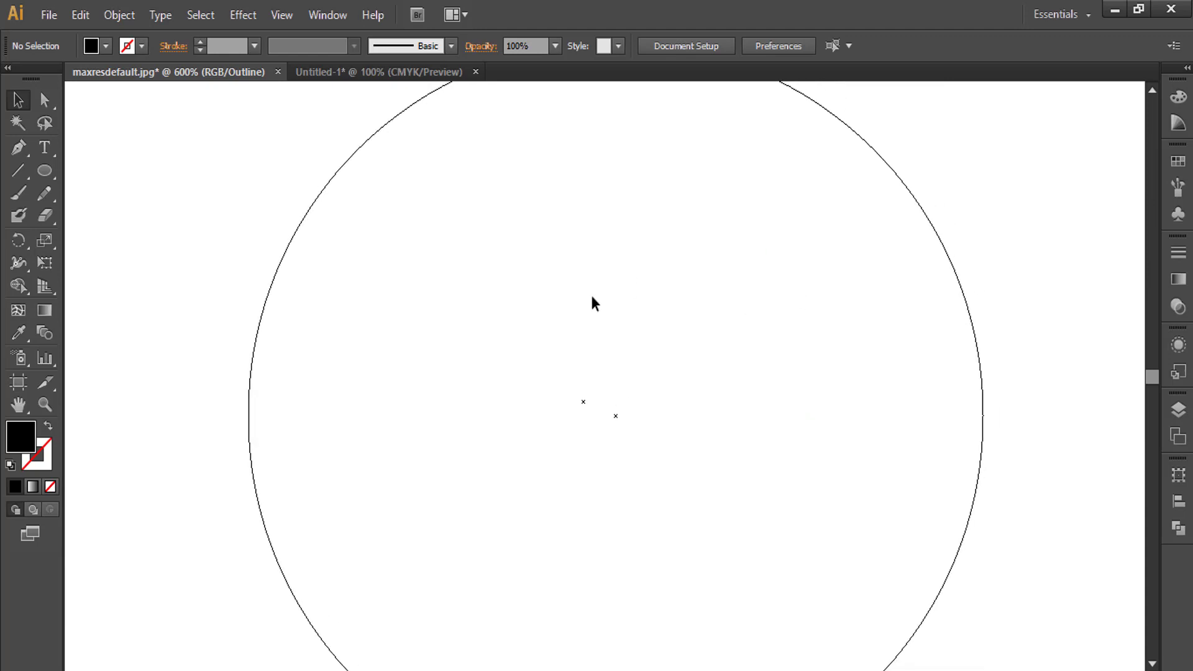
Step: Start a Pen path tracing the map's northern border from the circle's upper left
key(p)
drag(523, 271, 525, 340)
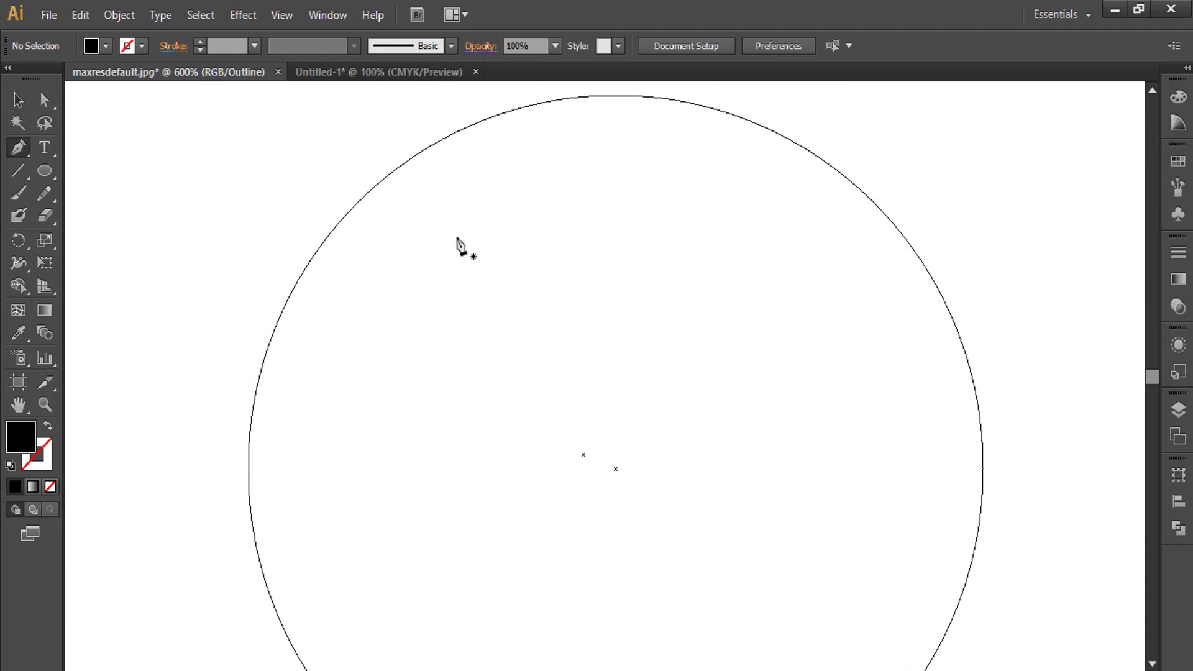
click(433, 200)
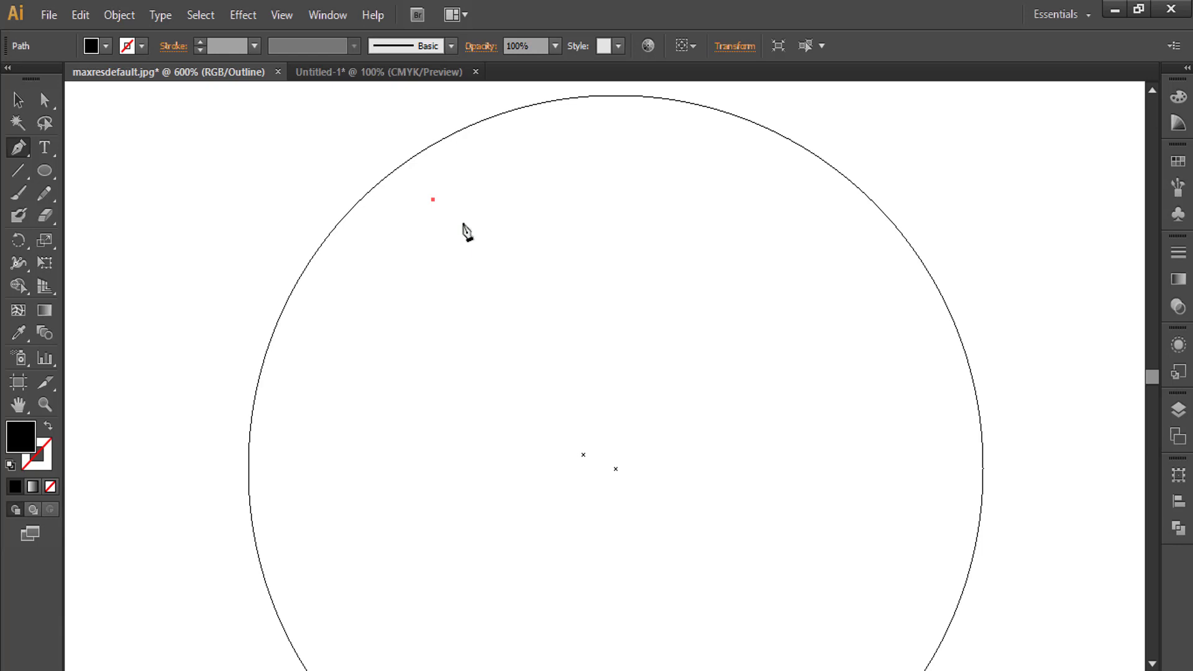
click(462, 223)
click(473, 236)
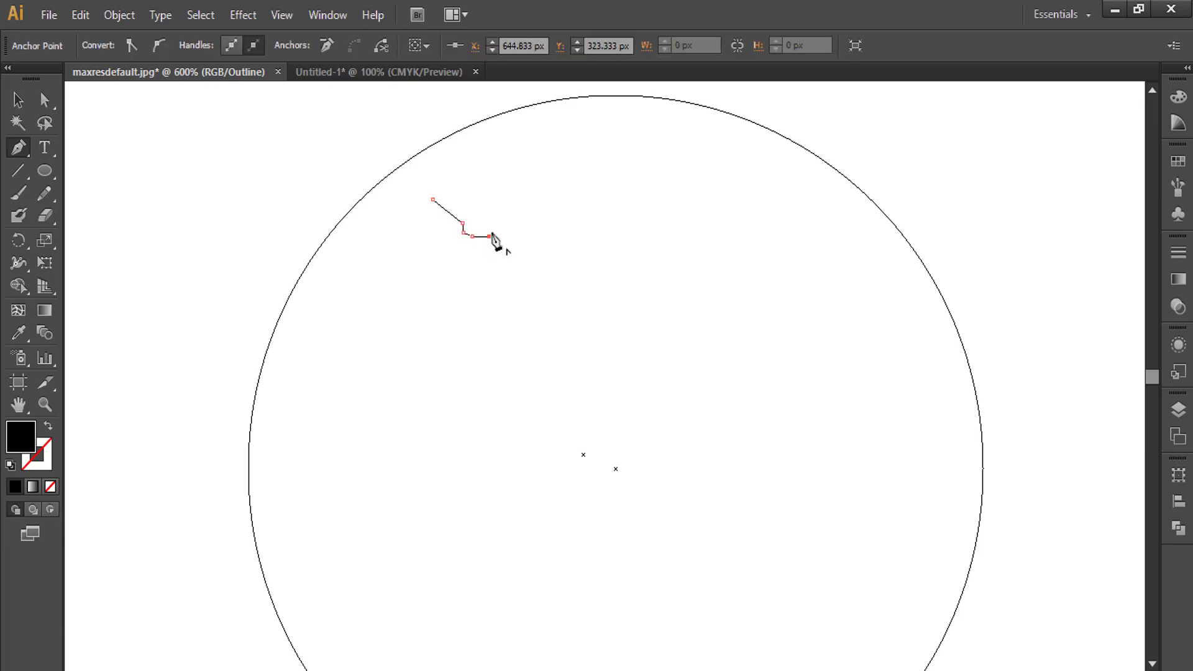
click(483, 220)
drag(503, 250, 501, 241)
click(496, 244)
mouse_move(549, 258)
mouse_down()
mouse_move(536, 264)
mouse_move(553, 317)
mouse_up()
click(539, 240)
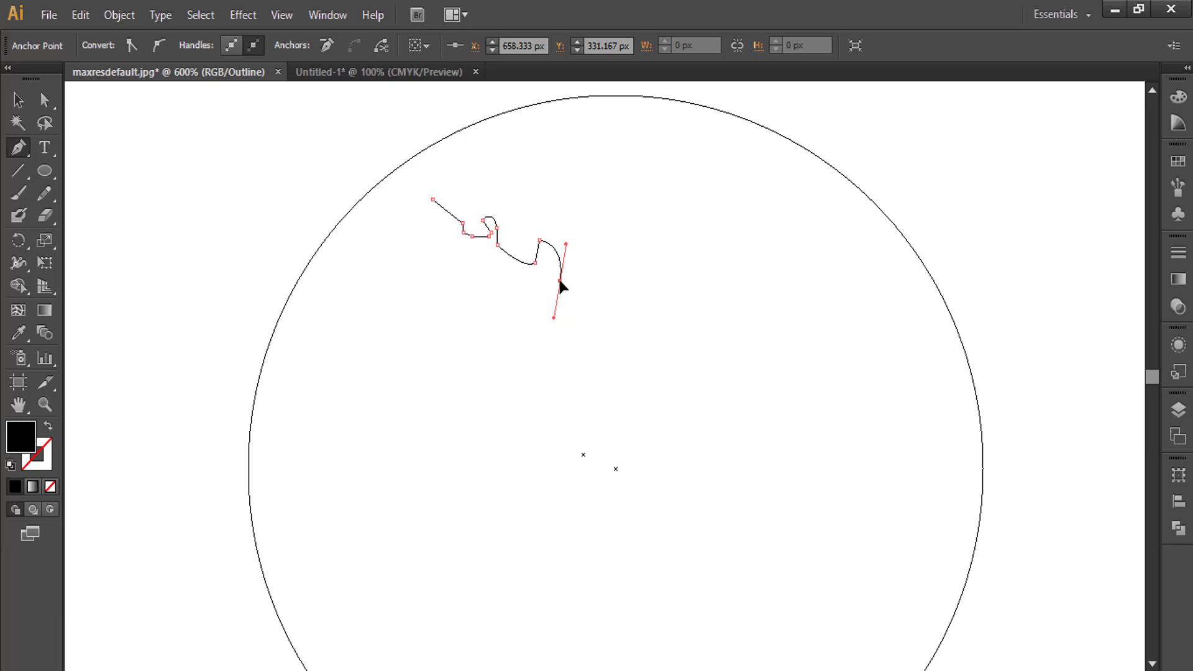
drag(558, 310, 546, 316)
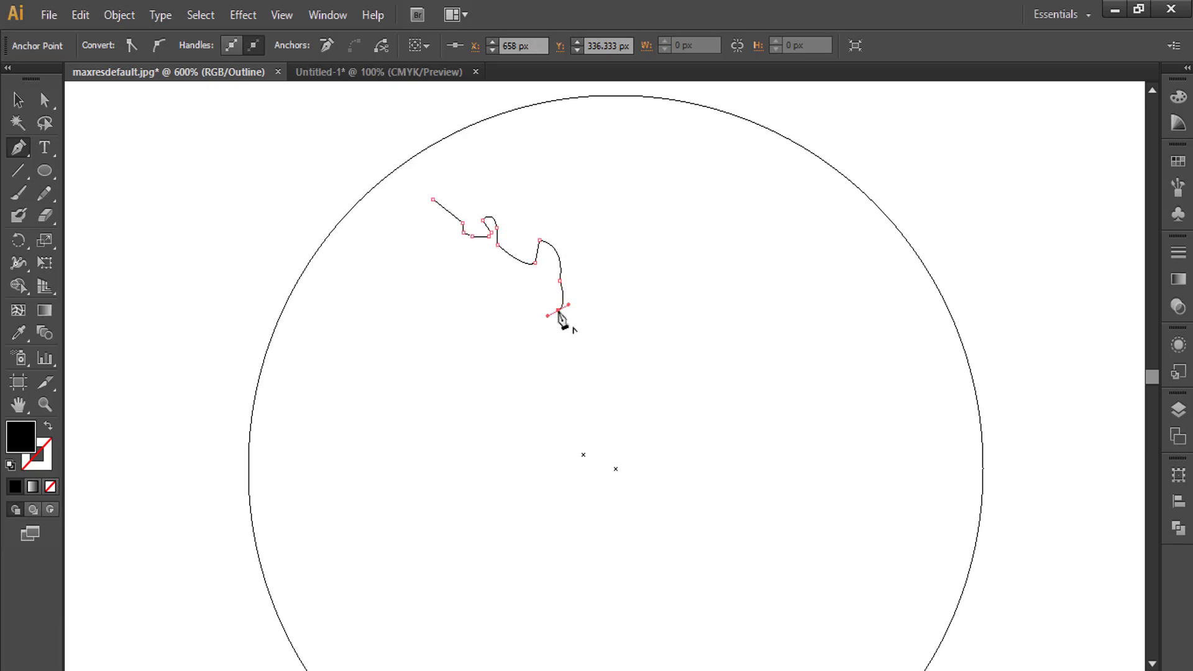
click(557, 309)
Step: Extend the northern border path rightward to the east, undoing a curled last segment
click(557, 327)
click(585, 337)
click(604, 338)
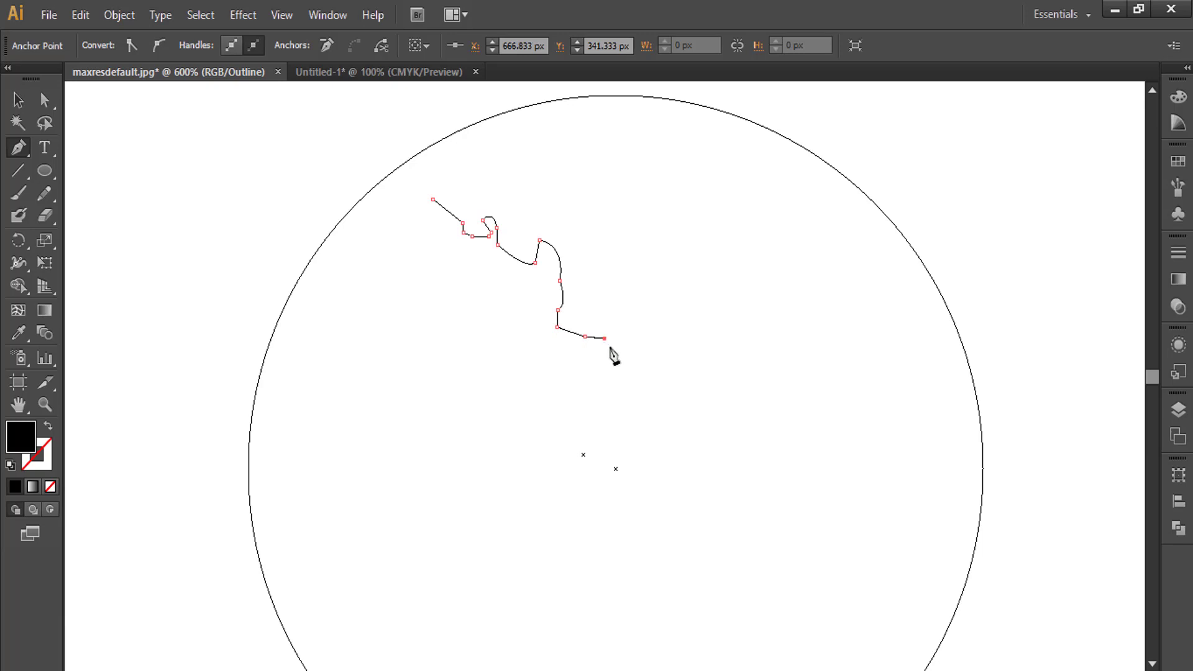
click(609, 346)
click(663, 341)
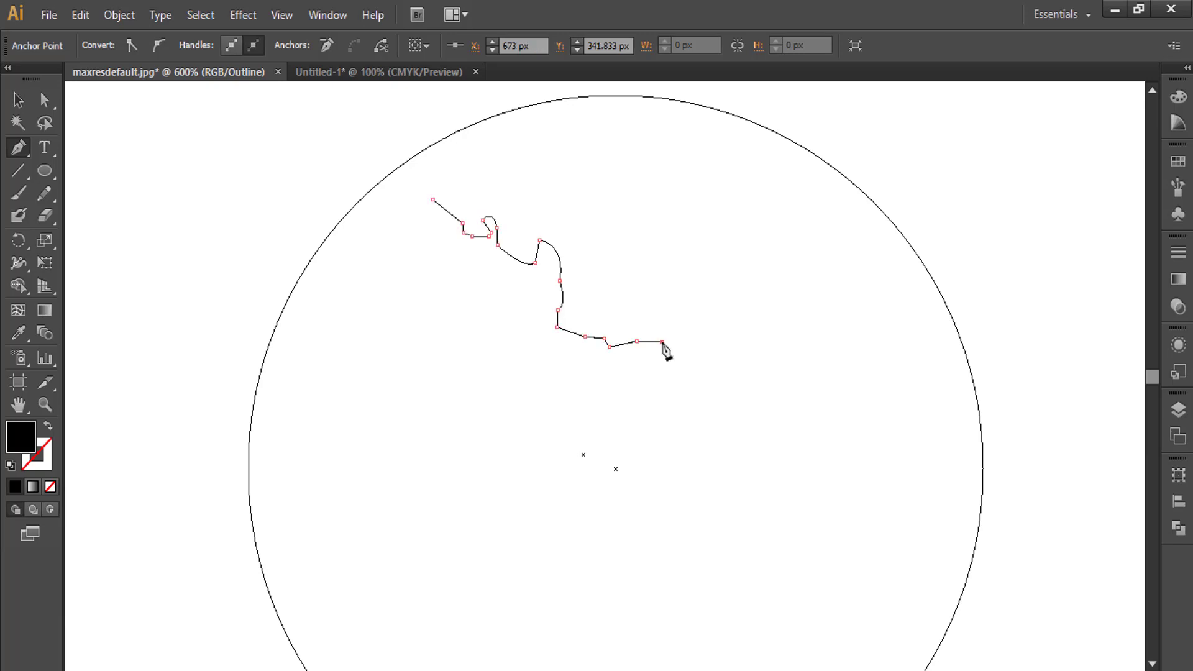
click(710, 341)
click(721, 345)
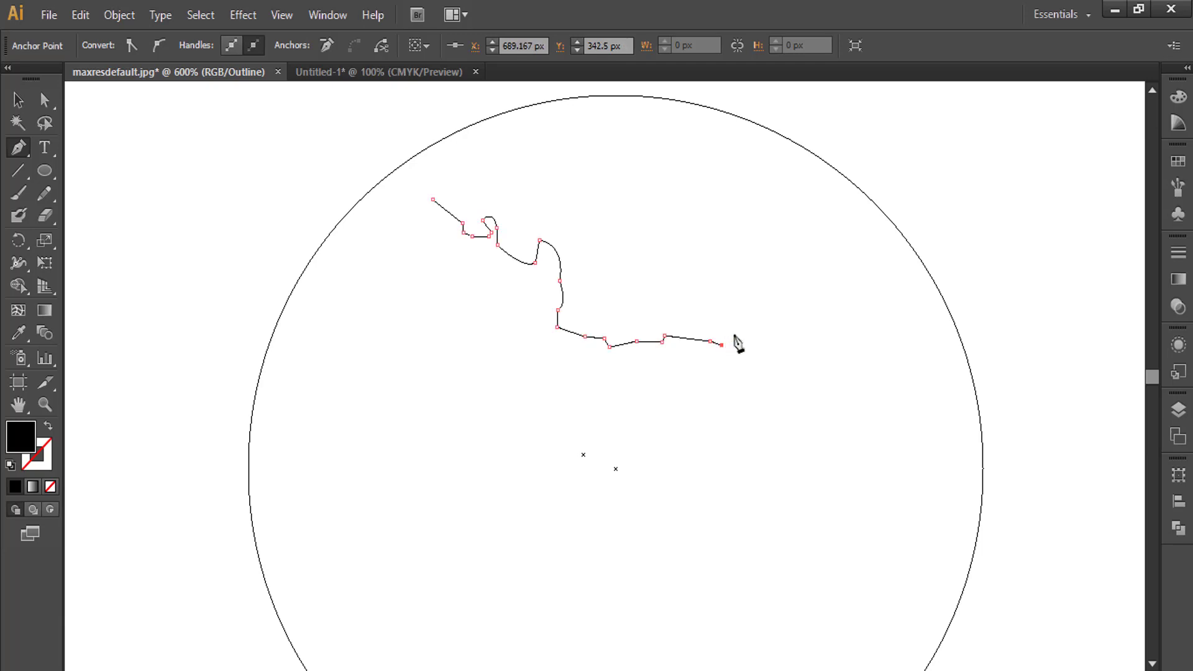
click(738, 337)
drag(780, 373, 781, 385)
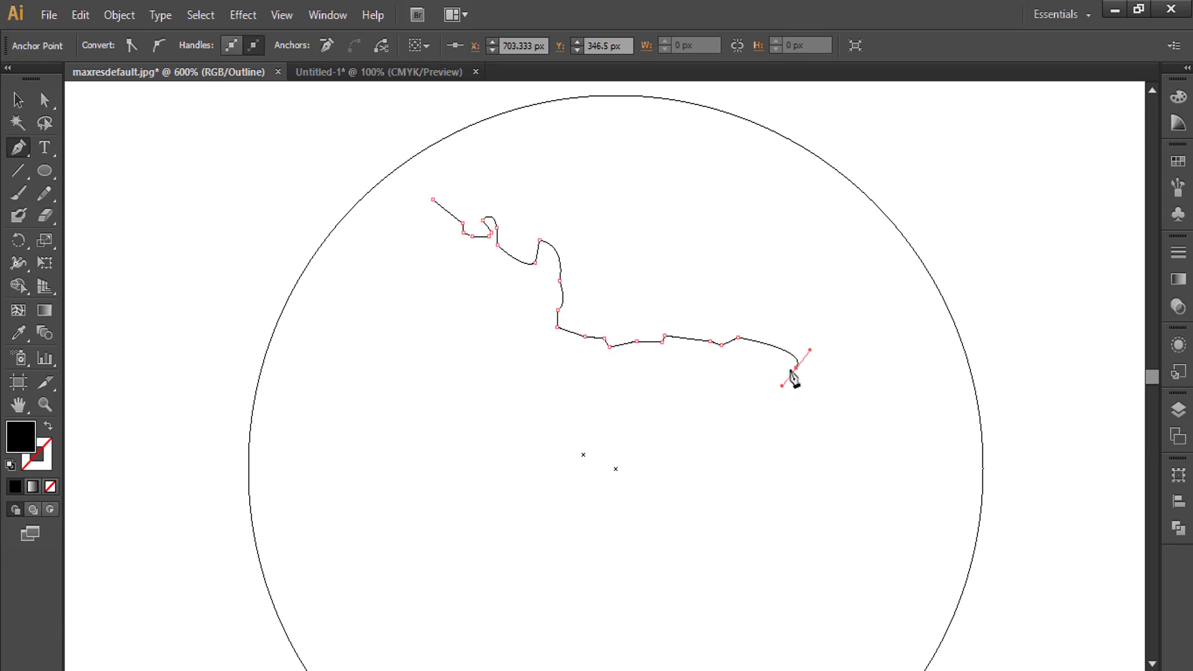
click(795, 369)
drag(778, 364, 785, 388)
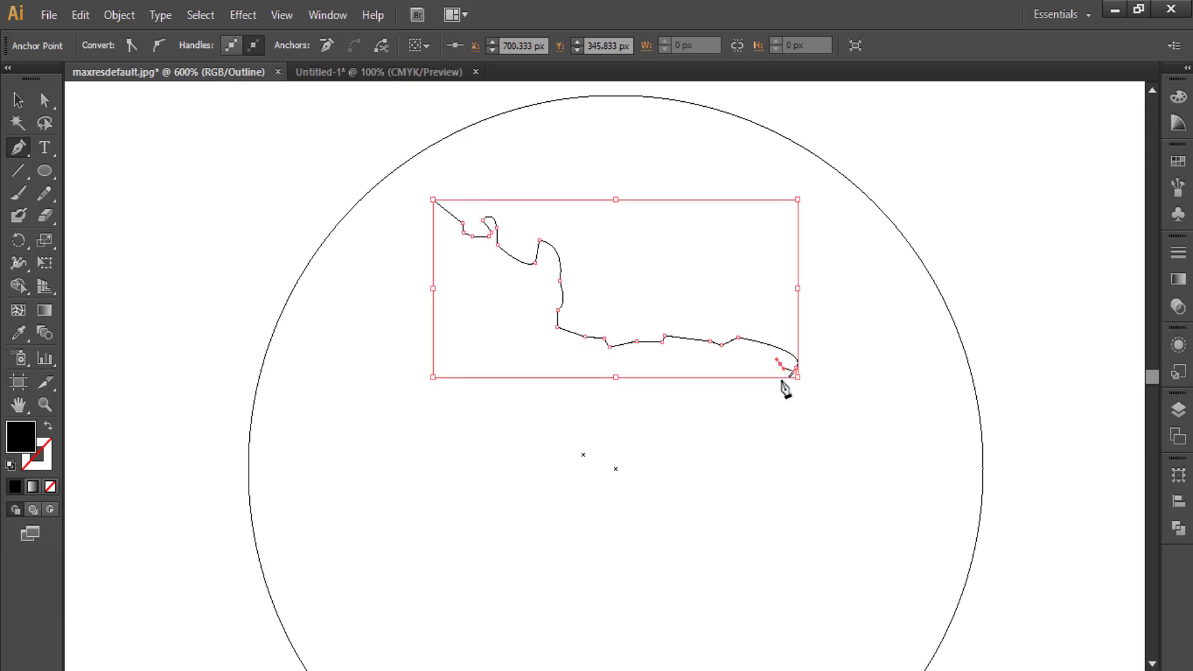
key(ctrl+z)
key(ctrl+z)
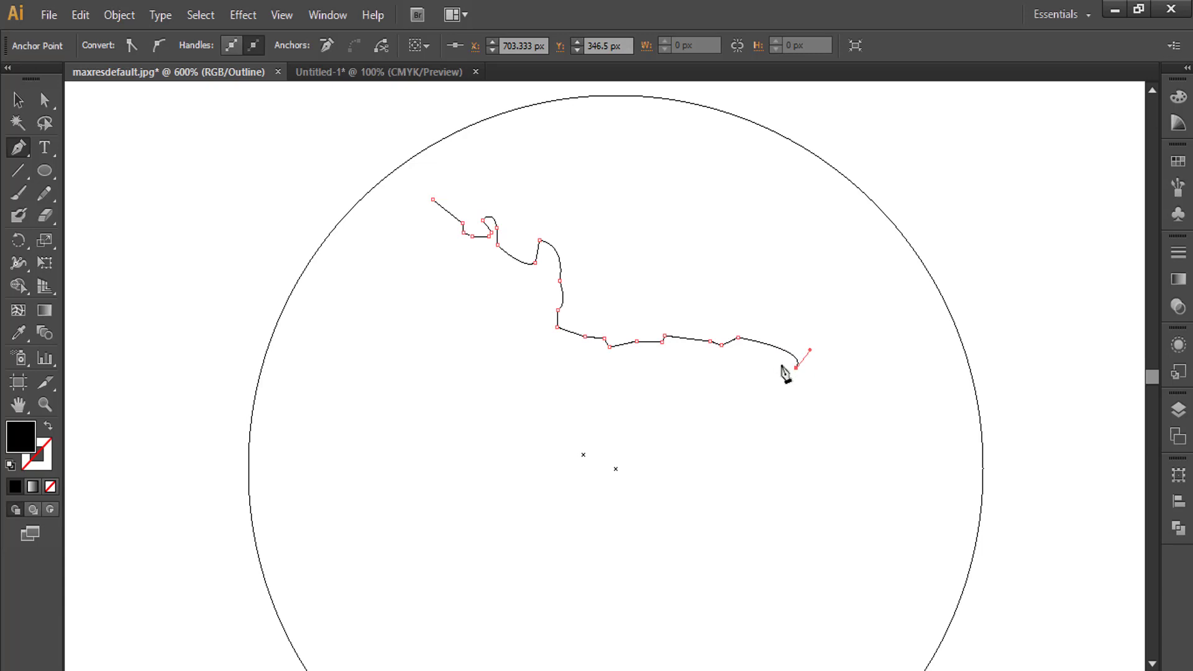
Step: Trace the outline down the map's eastern border, removing a misplaced point
click(781, 365)
ctrl+click(778, 366)
click(781, 365)
click(771, 390)
key(ctrl+z)
click(767, 404)
click(733, 424)
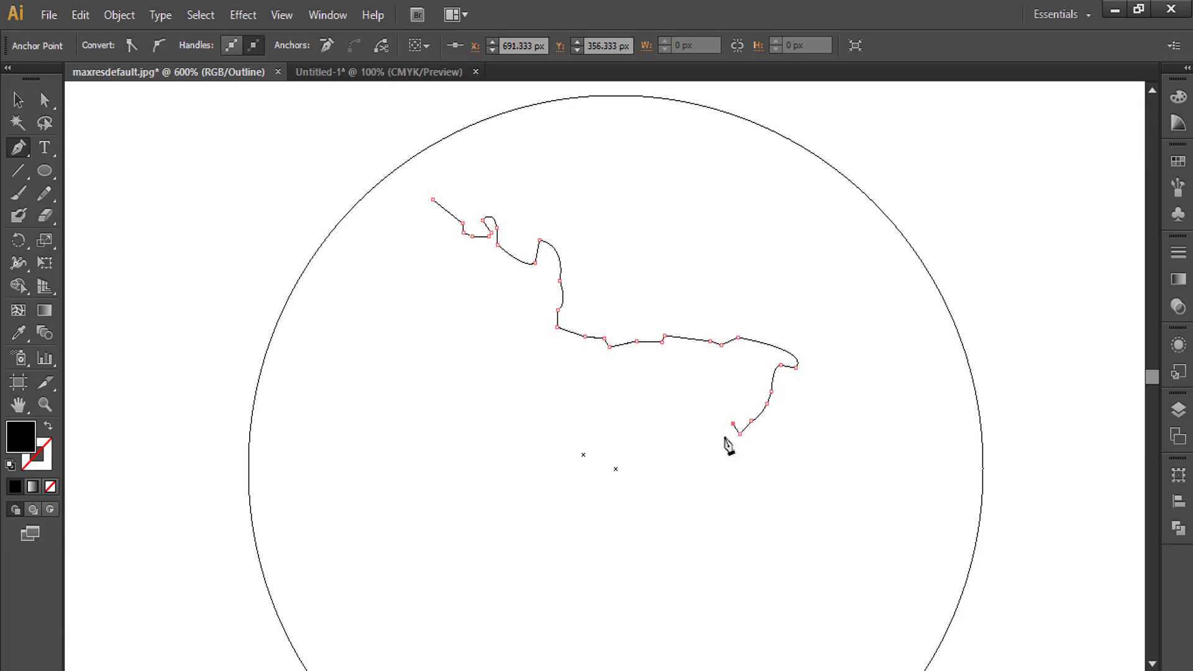
scroll(684, 428, down, 3)
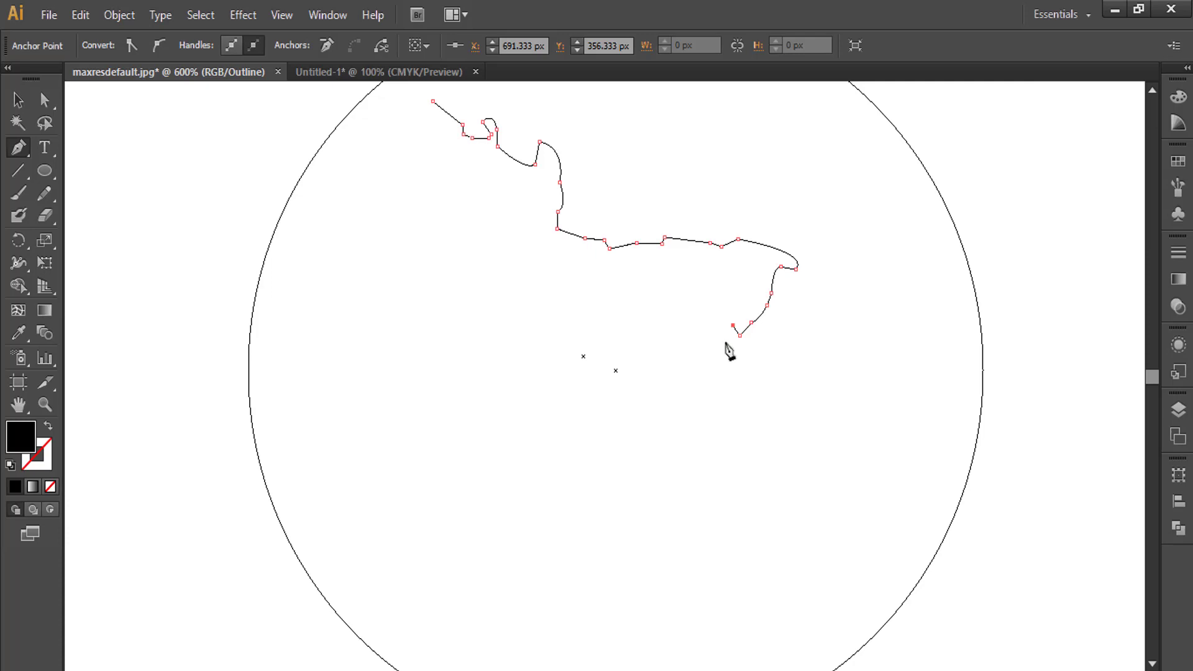
click(726, 340)
click(718, 334)
mouse_move(697, 343)
mouse_down()
mouse_move(672, 335)
mouse_move(677, 358)
mouse_up()
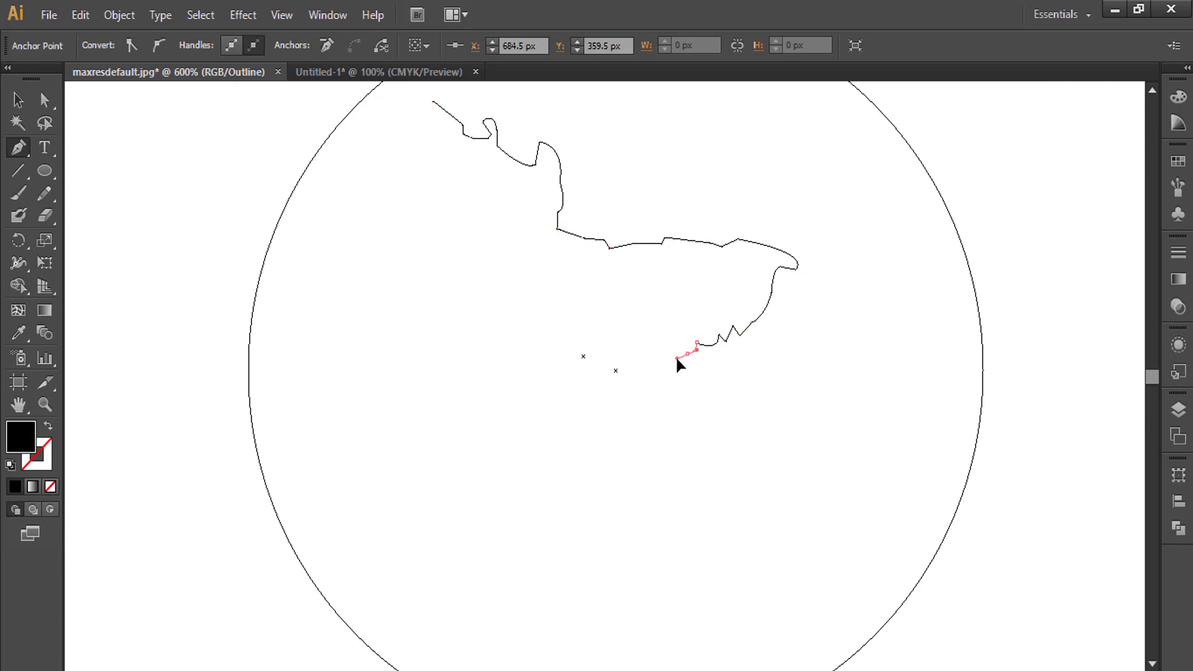
click(677, 381)
click(683, 403)
Step: Curve the outline around the southern bulge and back up to the inlet
drag(695, 460, 707, 385)
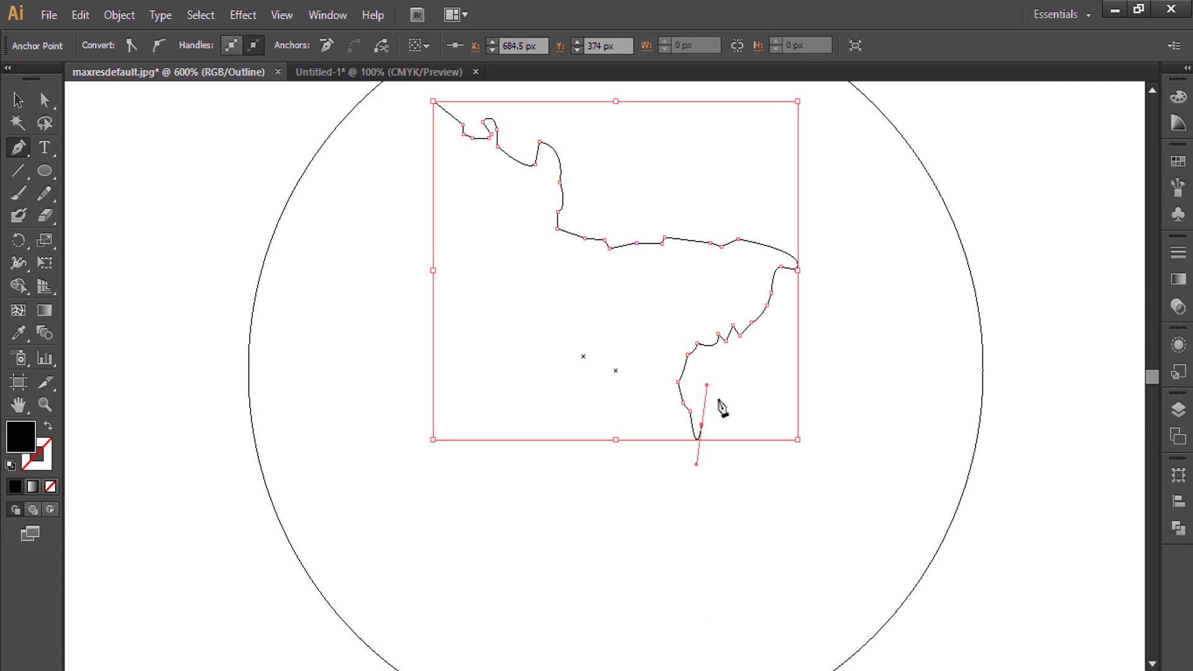
alt+click(701, 425)
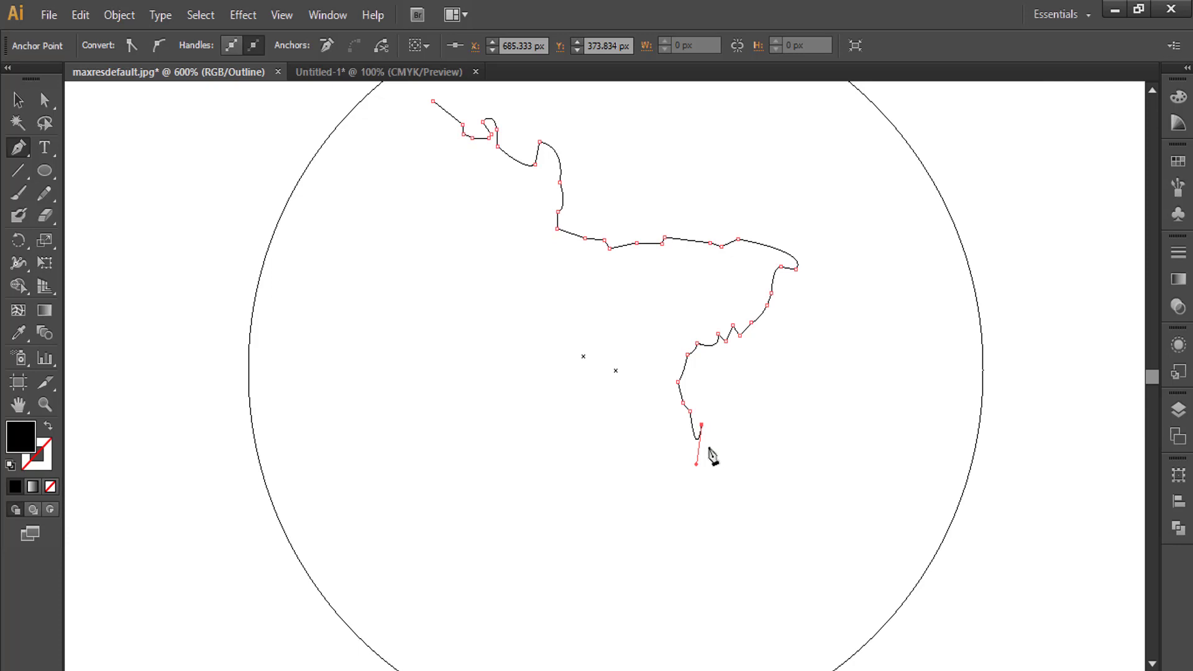
mouse_move(707, 432)
mouse_down()
mouse_move(712, 447)
mouse_move(734, 444)
mouse_up()
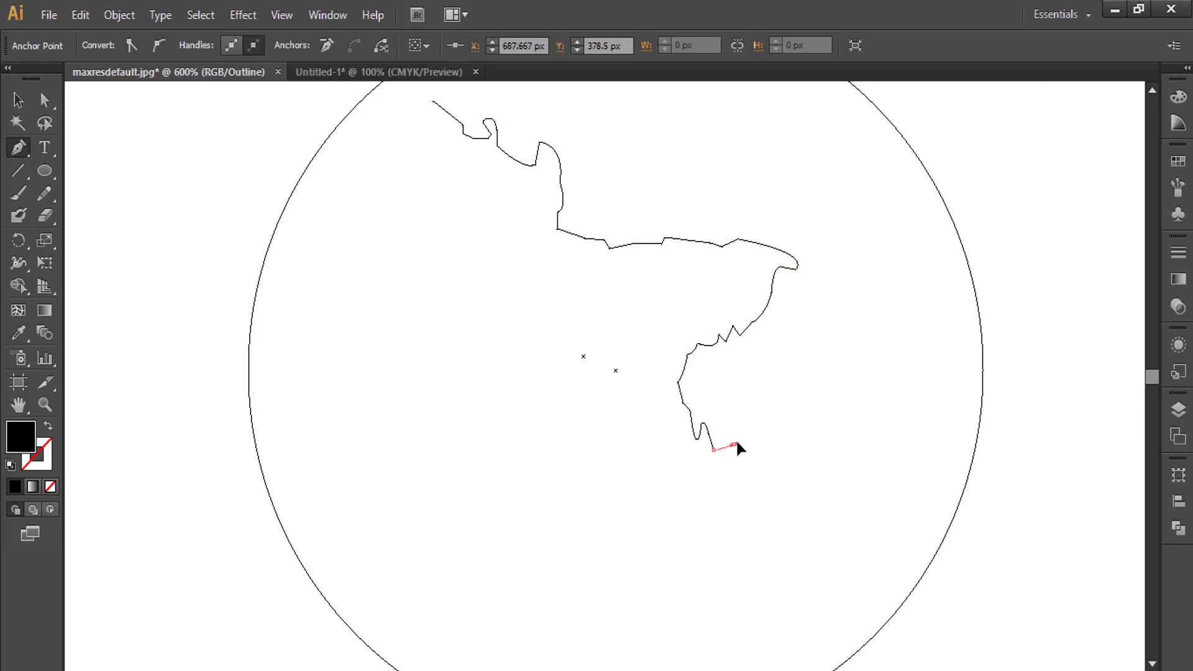
click(734, 444)
click(738, 432)
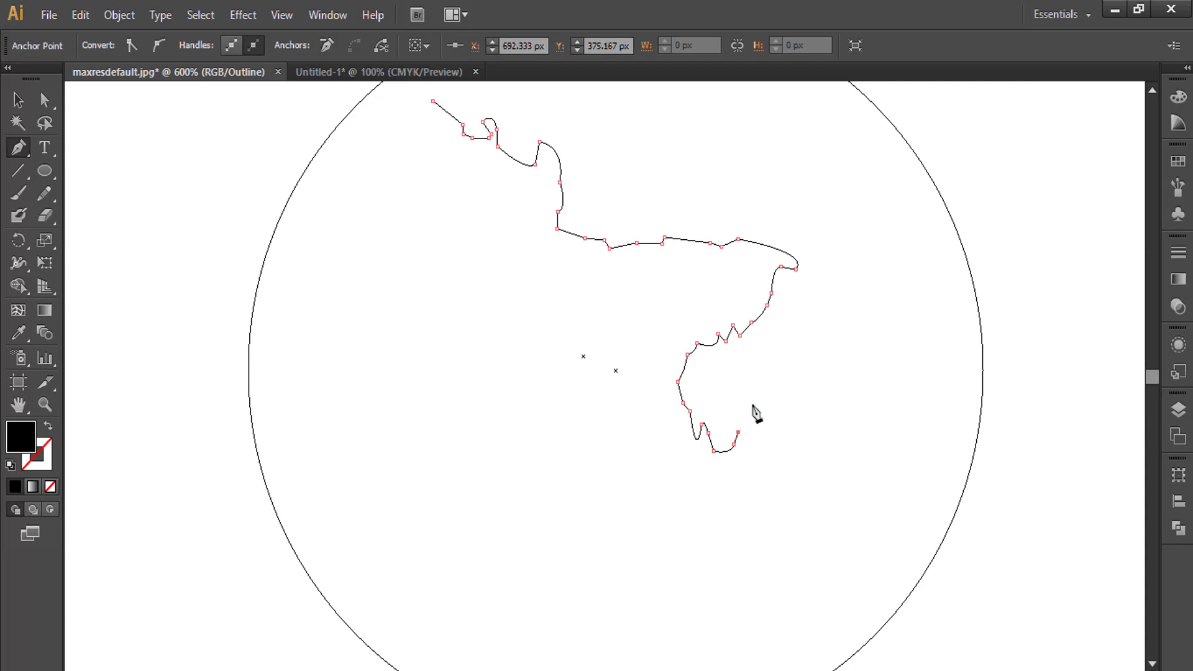
drag(751, 404, 769, 410)
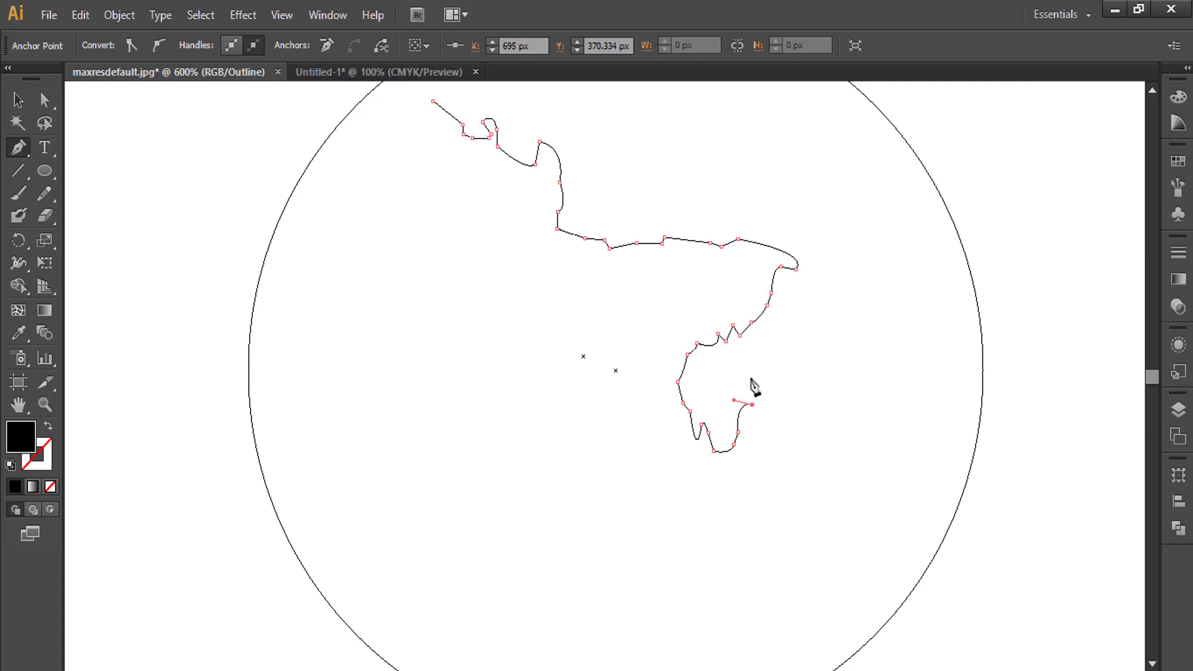
drag(763, 387, 785, 405)
drag(778, 459, 760, 391)
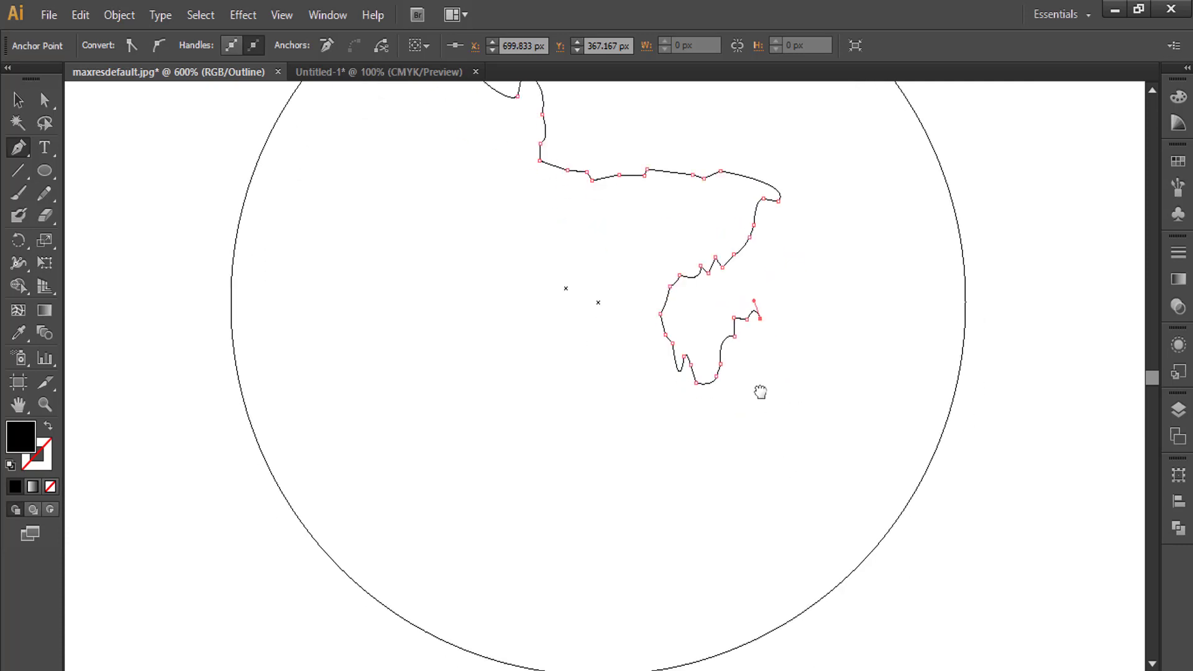
Step: Trace down the southeastern strip to its southern tip
click(765, 339)
click(768, 363)
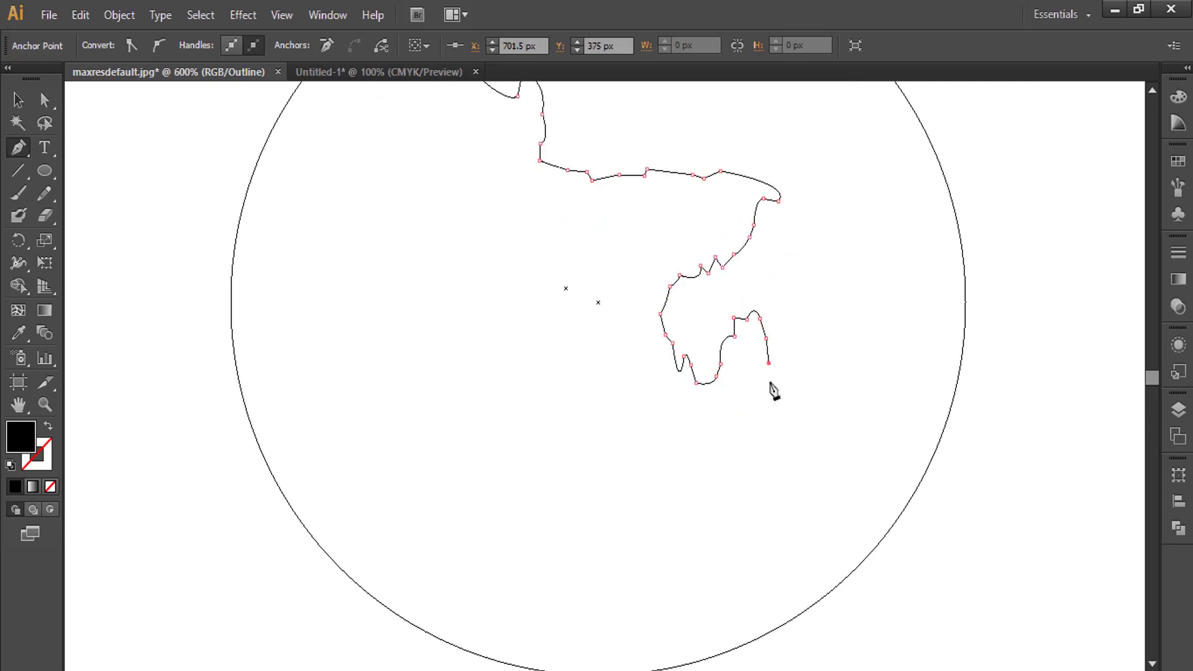
click(774, 390)
click(782, 424)
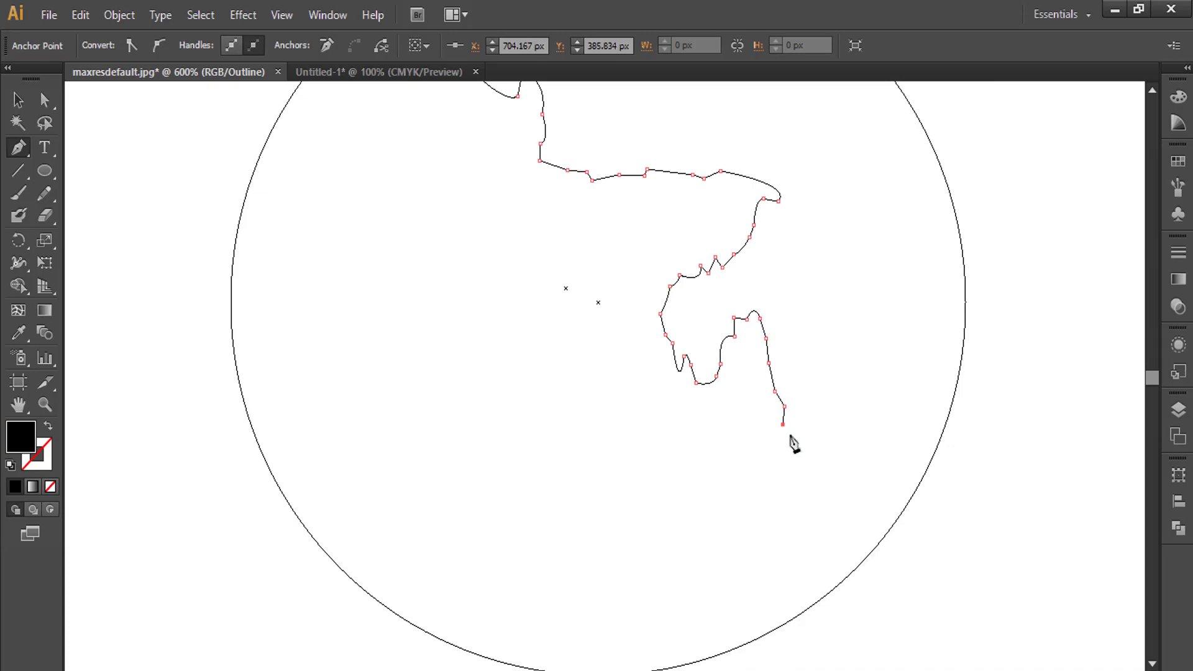
click(787, 438)
click(790, 477)
drag(789, 538, 765, 508)
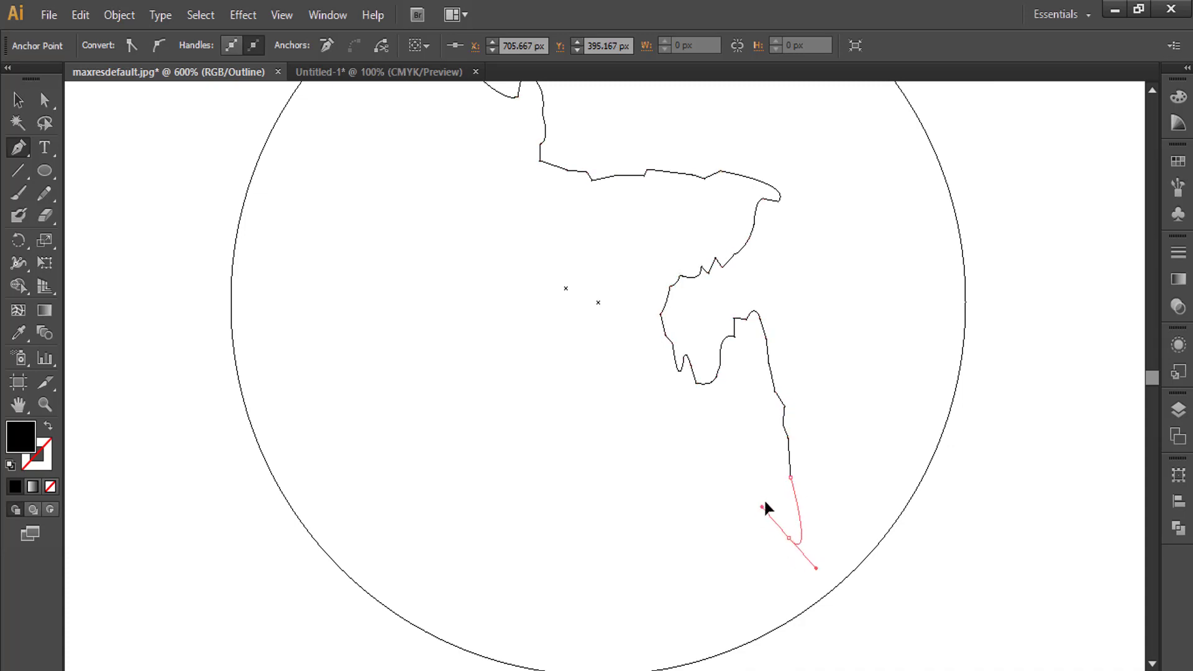
click(789, 538)
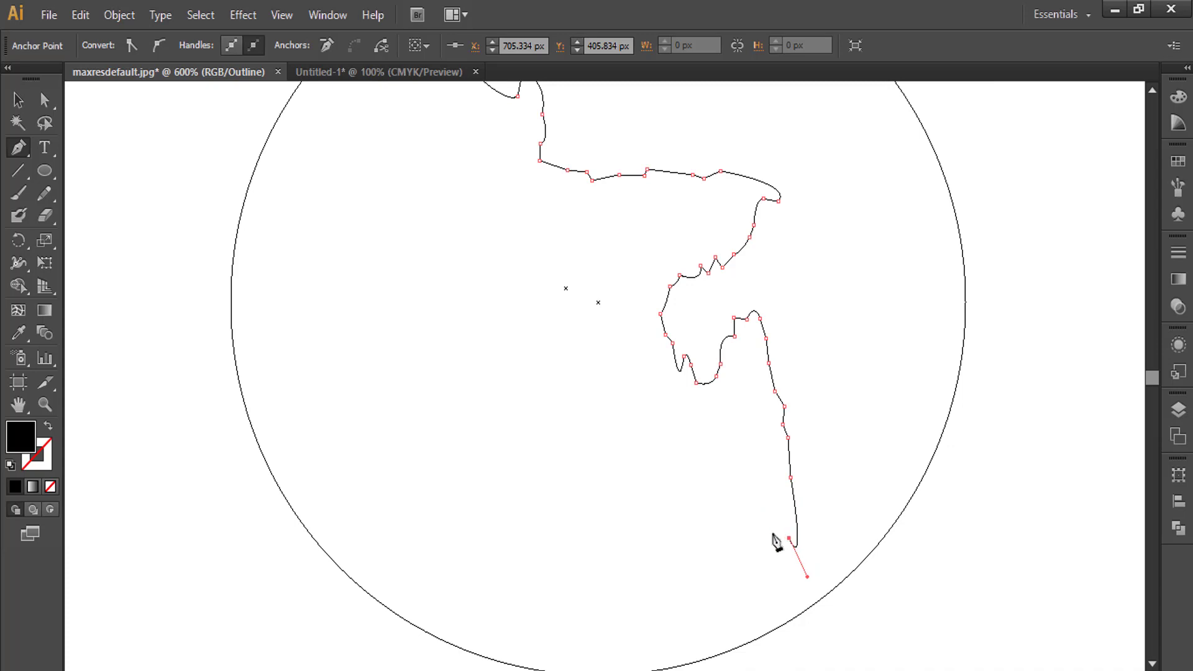
drag(762, 533, 755, 548)
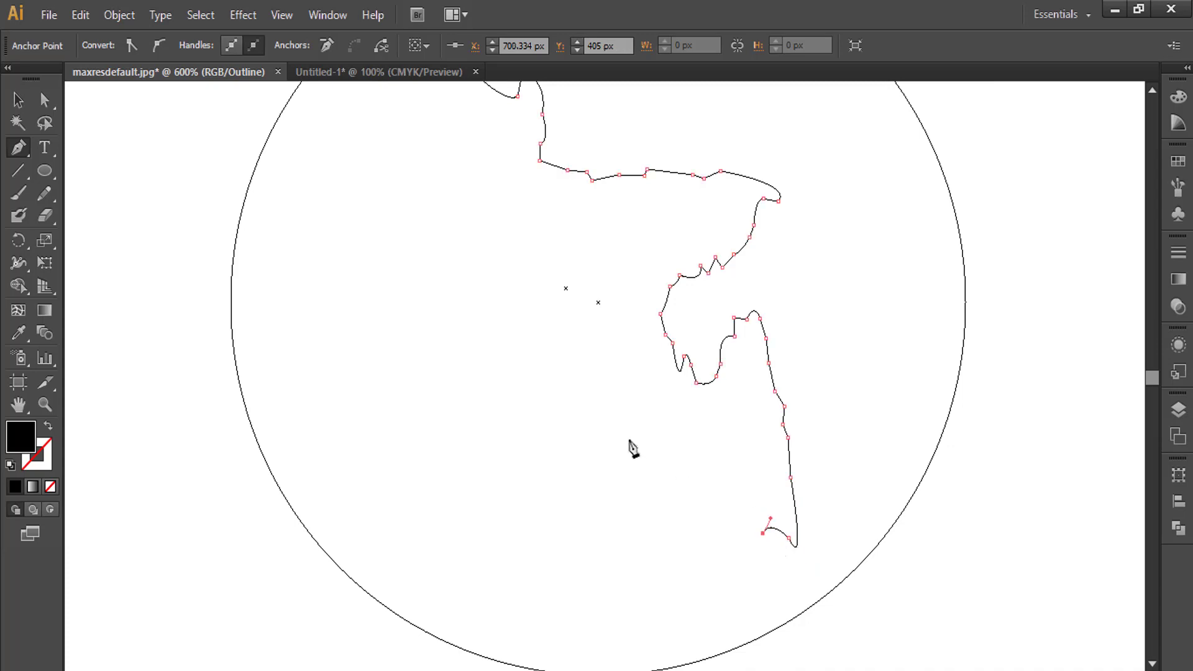
drag(640, 447, 649, 389)
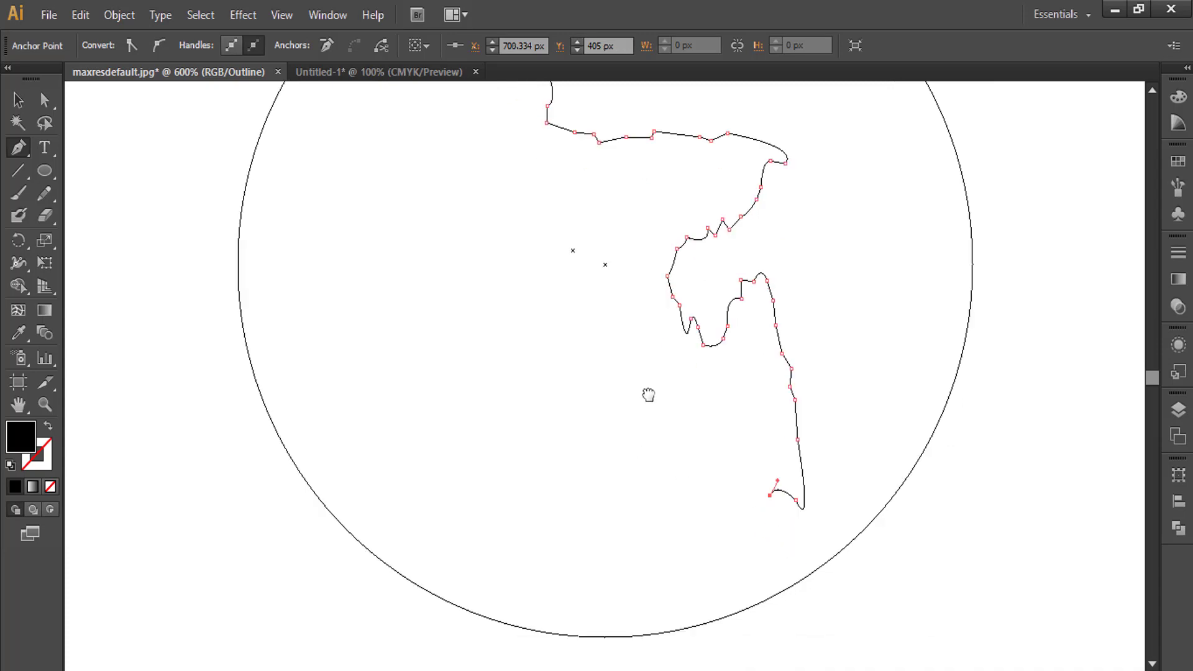
Step: Round the southern tip, climb the strip's western edge, and curve west along the coast
click(766, 488)
click(770, 512)
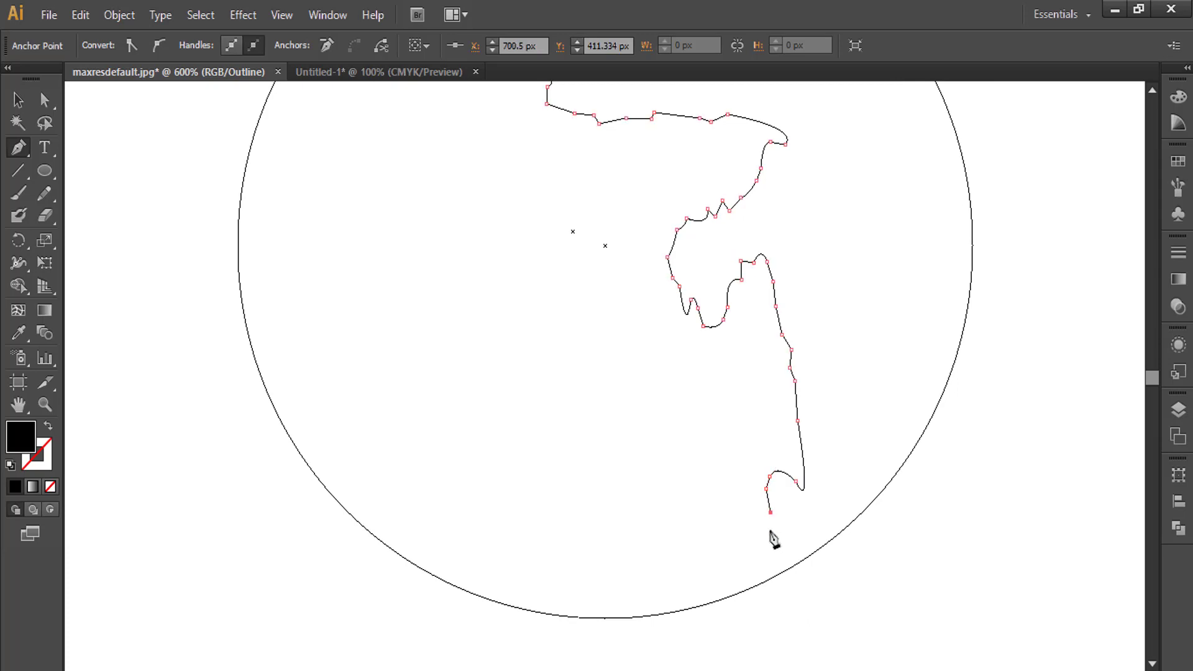
drag(765, 525, 739, 492)
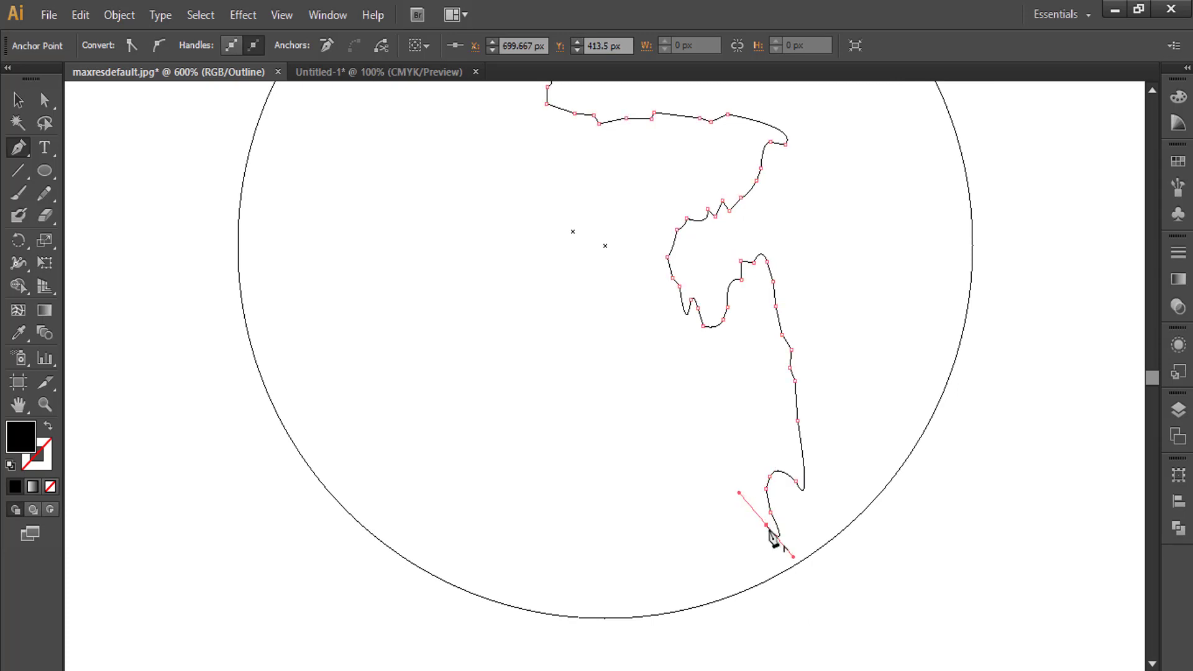
click(761, 512)
click(748, 500)
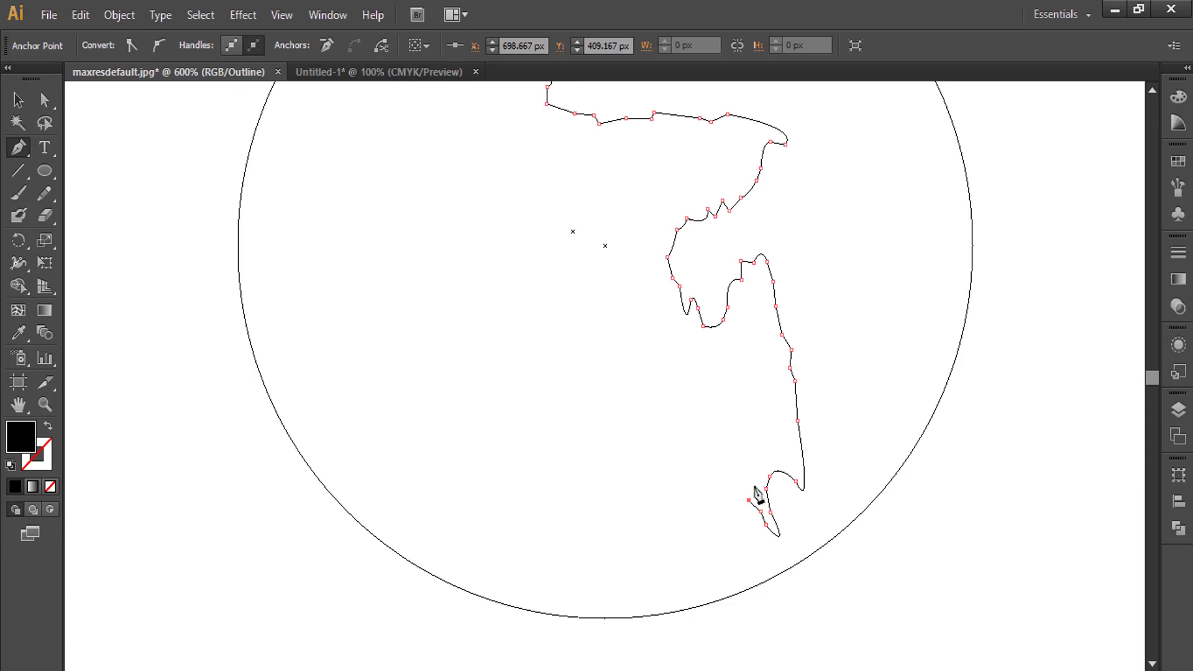
click(744, 481)
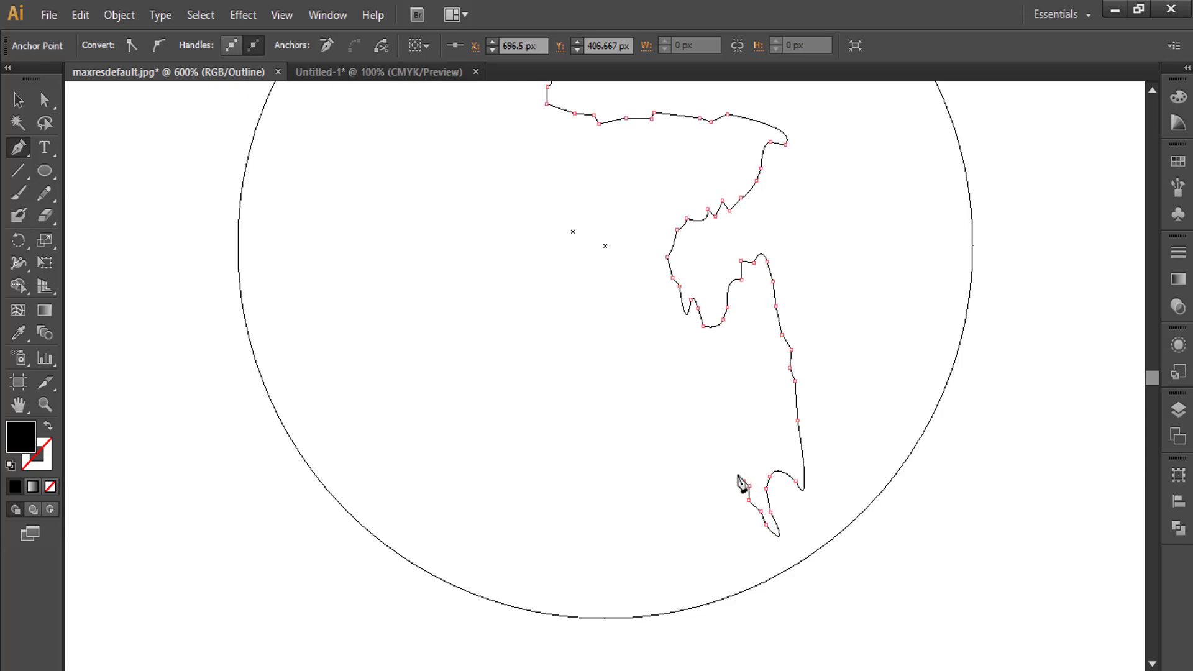
click(738, 441)
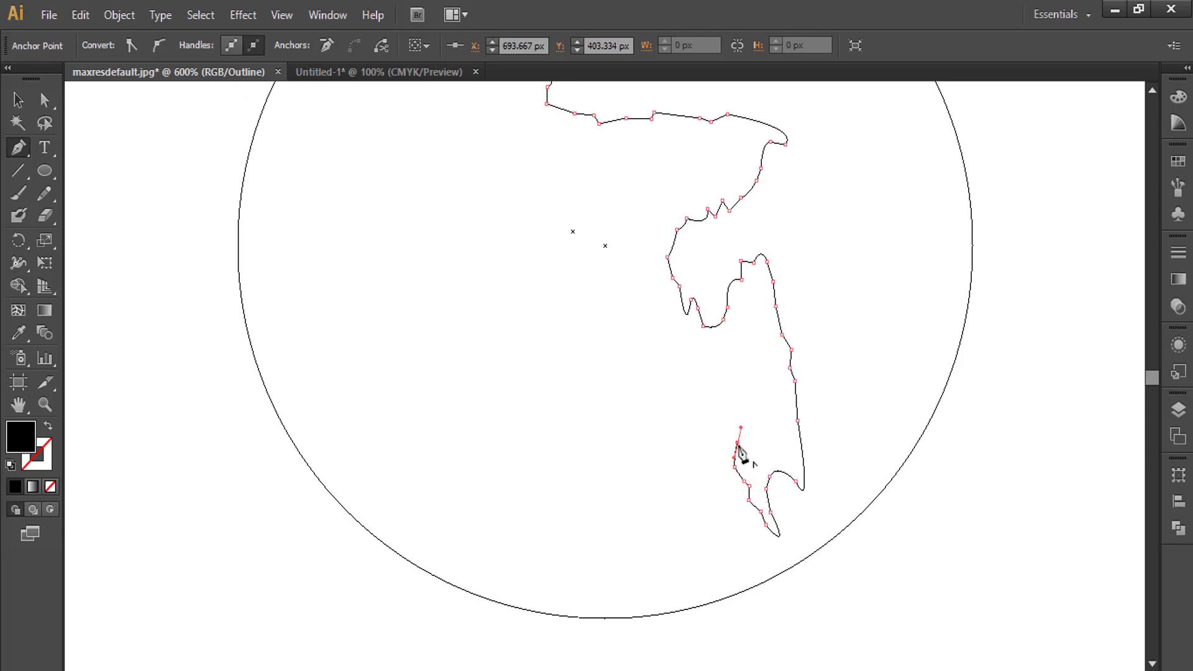
click(746, 465)
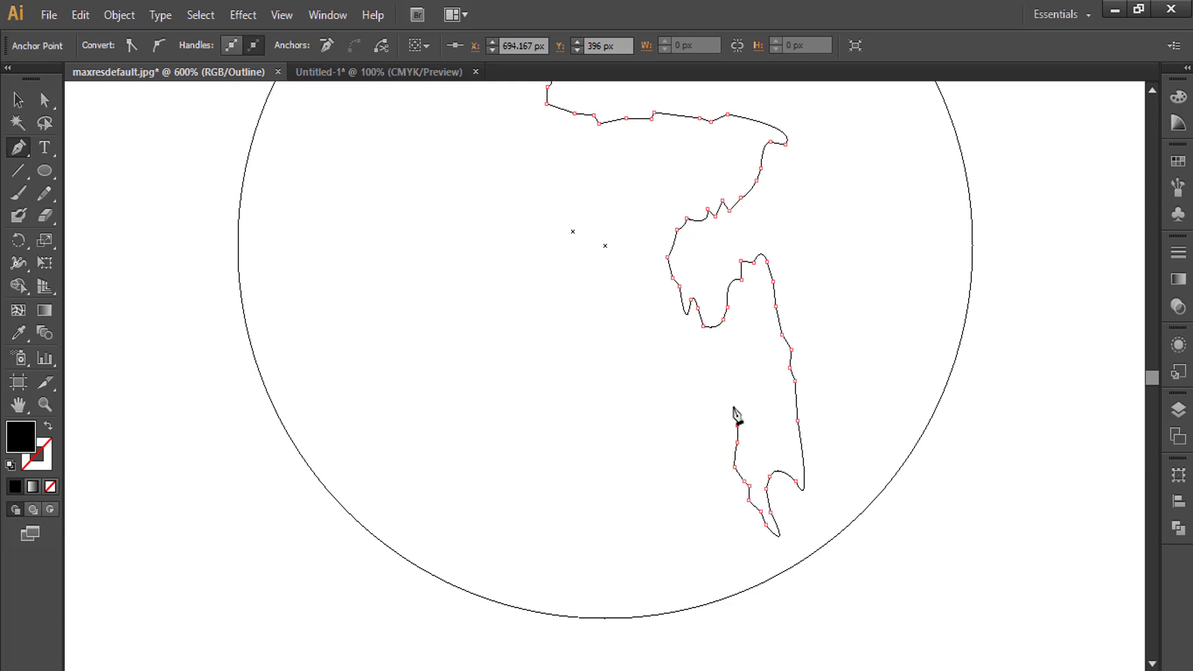
click(718, 378)
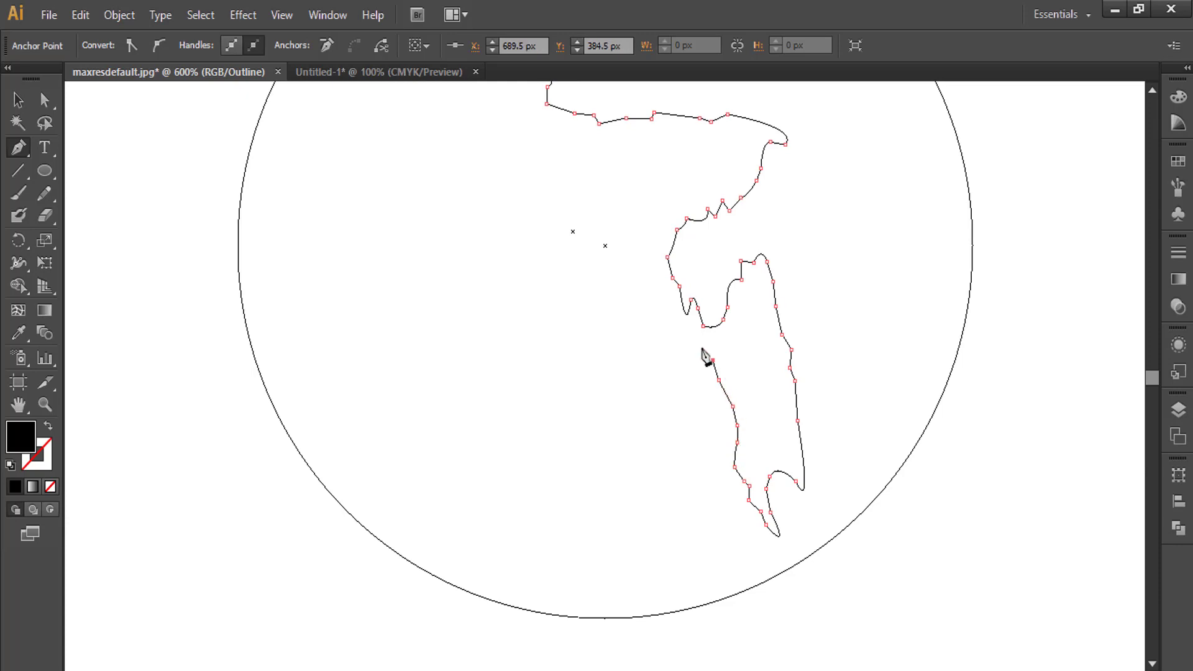
click(701, 348)
drag(653, 341, 596, 361)
Step: Trace the southern coastline westward, removing one misplaced point
click(603, 339)
click(606, 354)
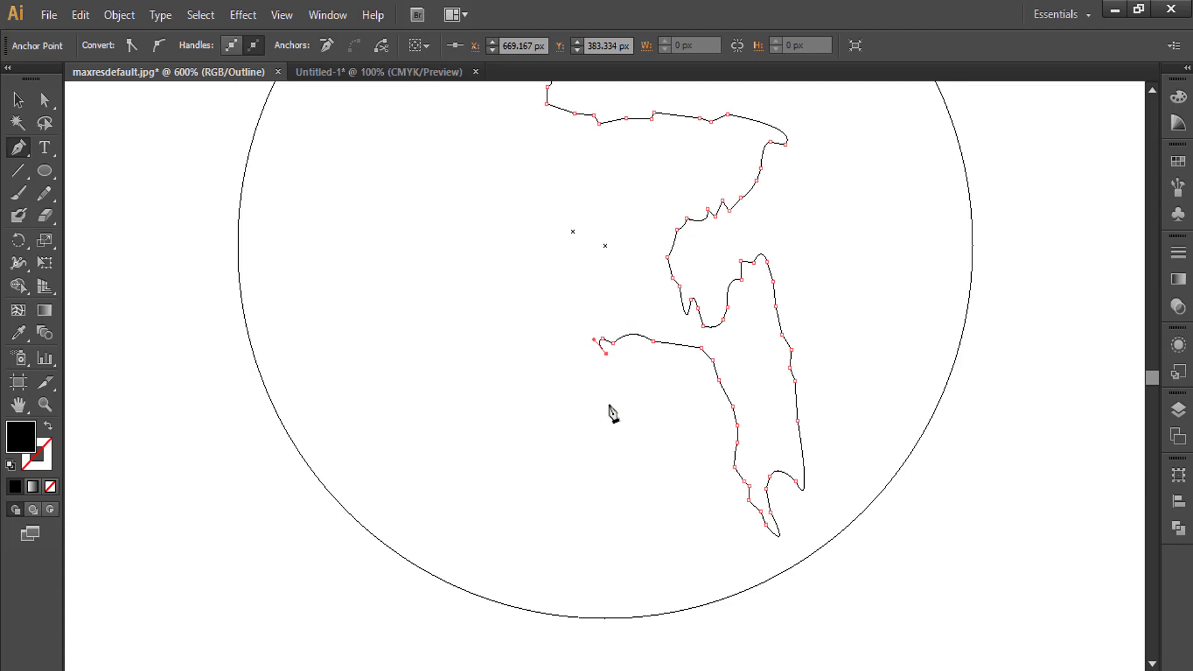
drag(608, 405, 595, 415)
click(601, 415)
click(590, 416)
click(564, 433)
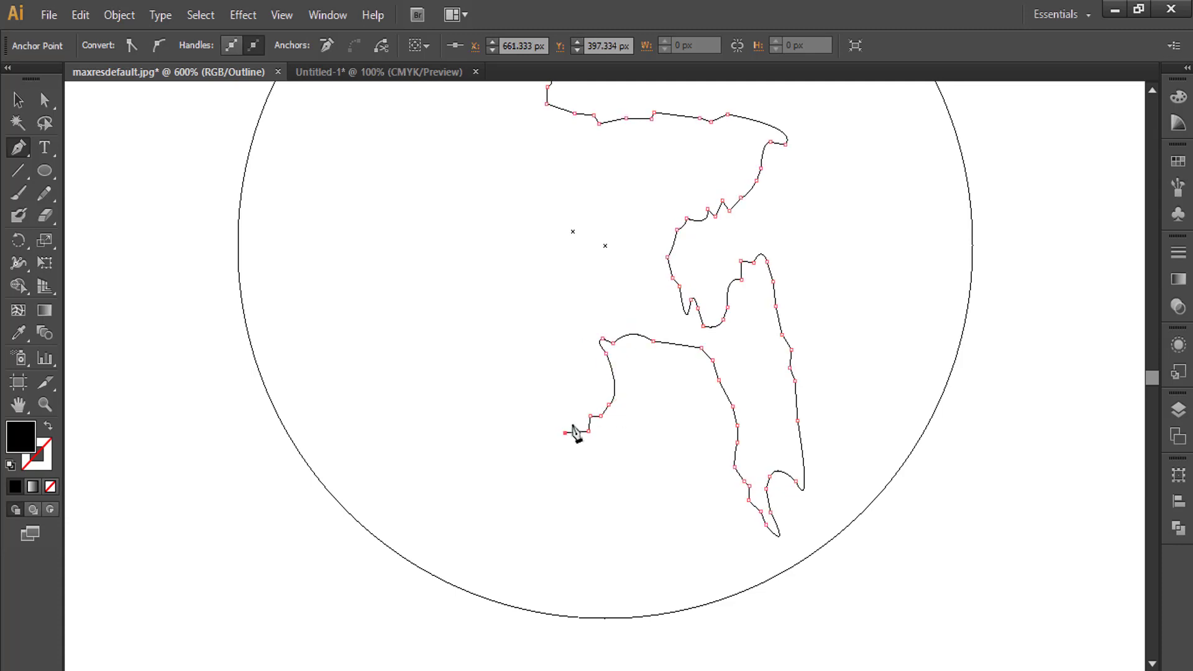
key(ctrl+z)
drag(570, 426, 584, 402)
click(555, 412)
drag(549, 393, 552, 385)
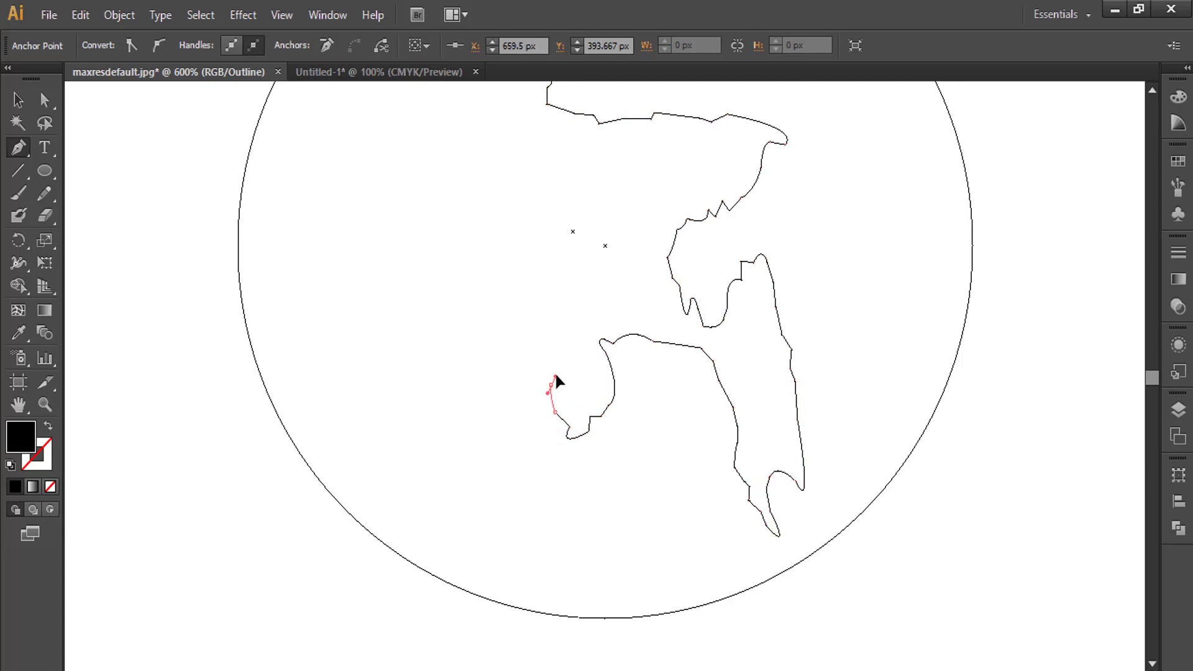
click(549, 433)
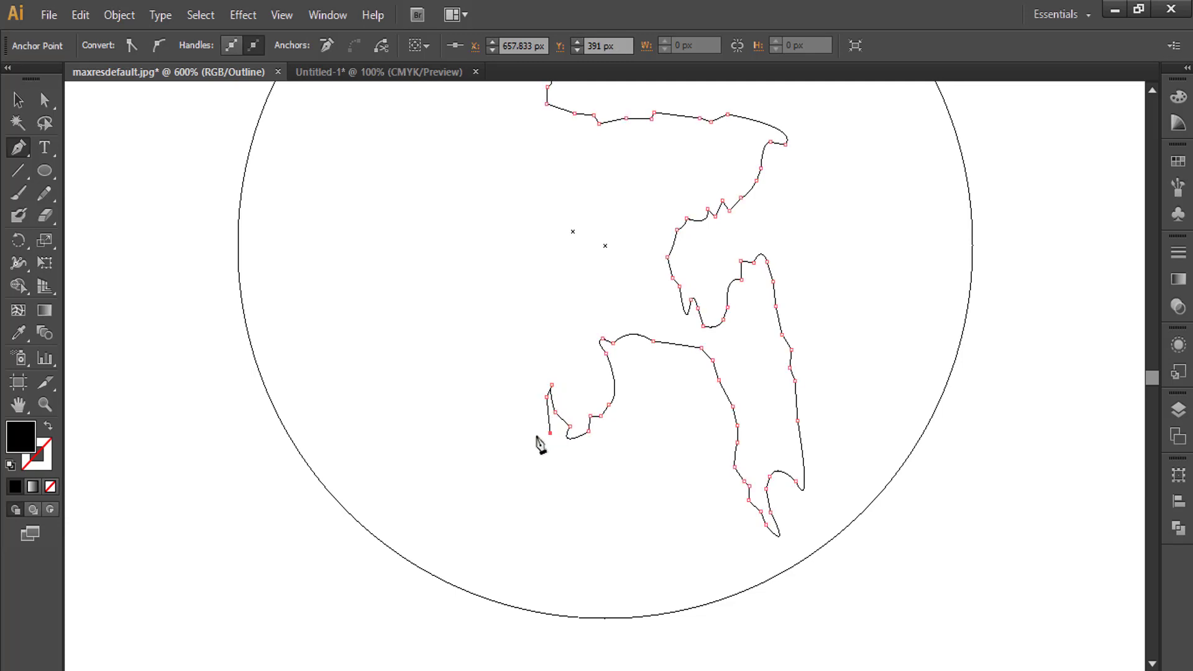
click(532, 434)
Step: Continue the coastline points toward the southwest corner
click(521, 446)
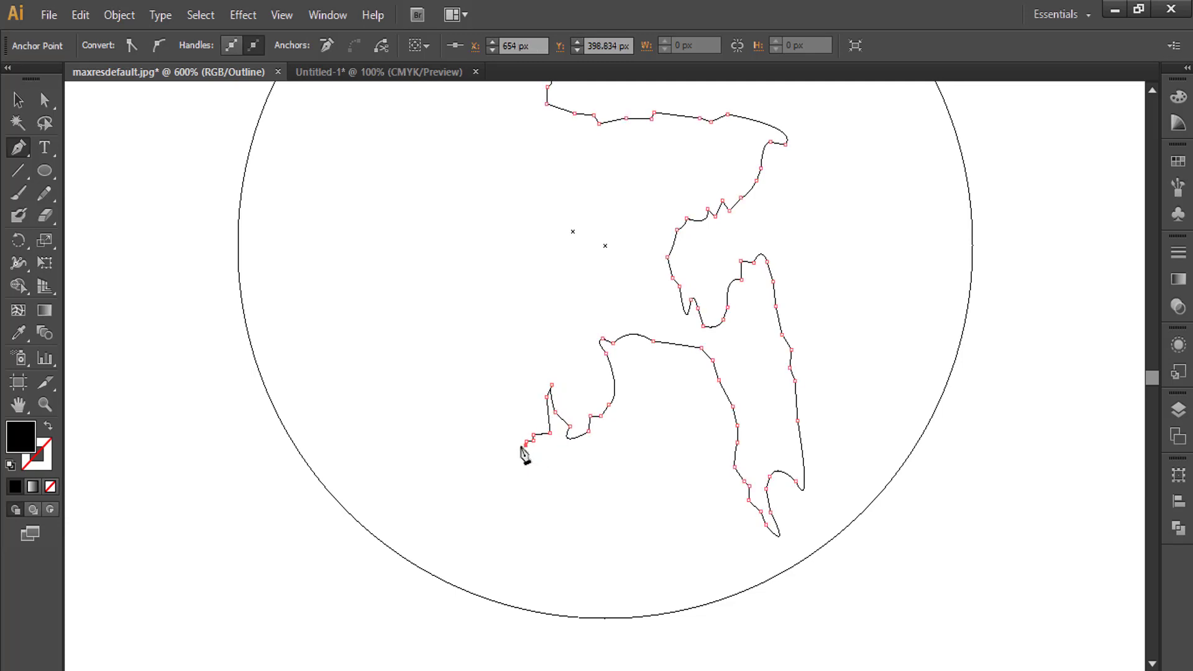
click(526, 426)
click(521, 421)
click(510, 454)
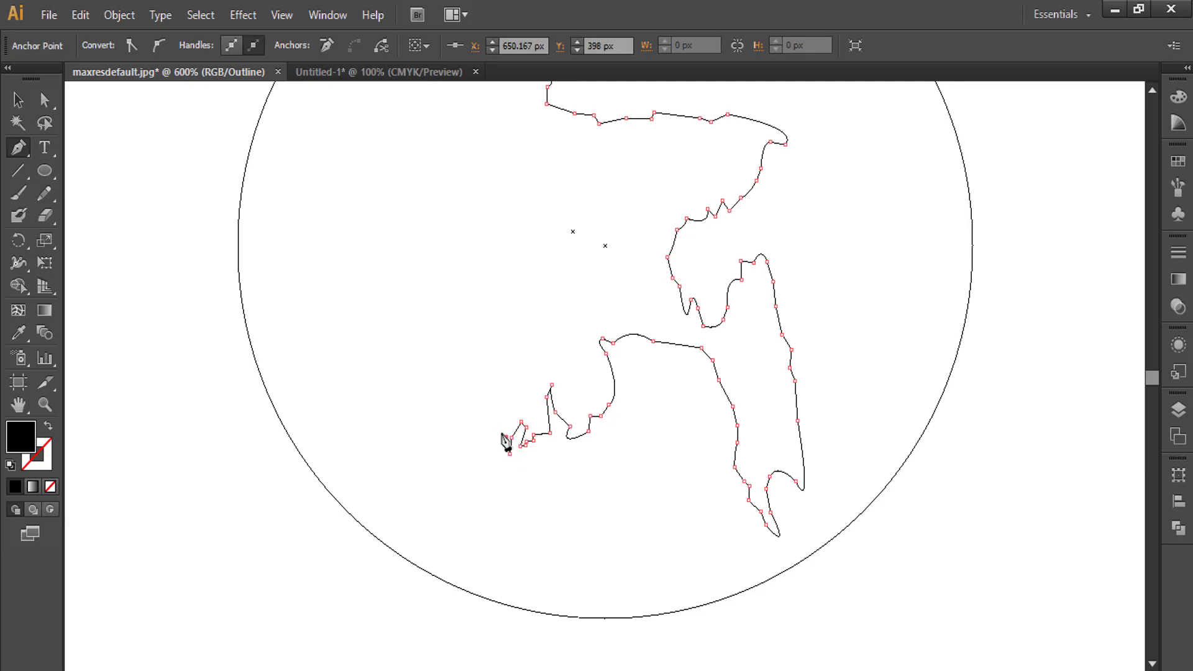
click(500, 433)
click(492, 457)
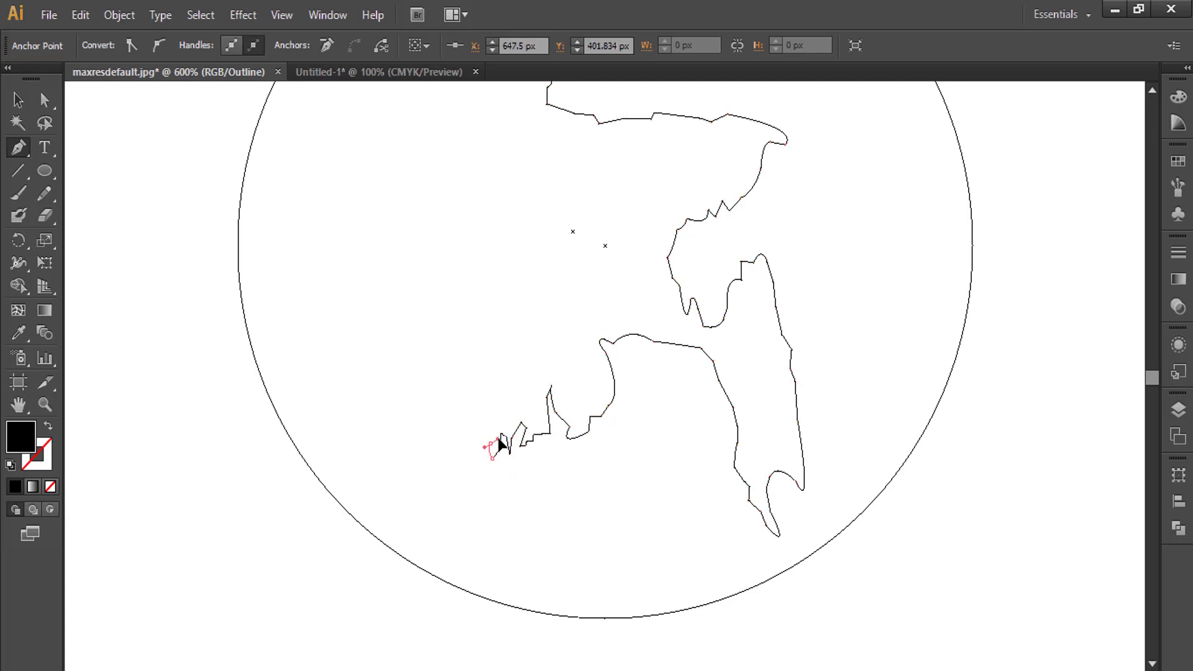
click(490, 443)
Step: Trace the outline partway up the western border
click(478, 435)
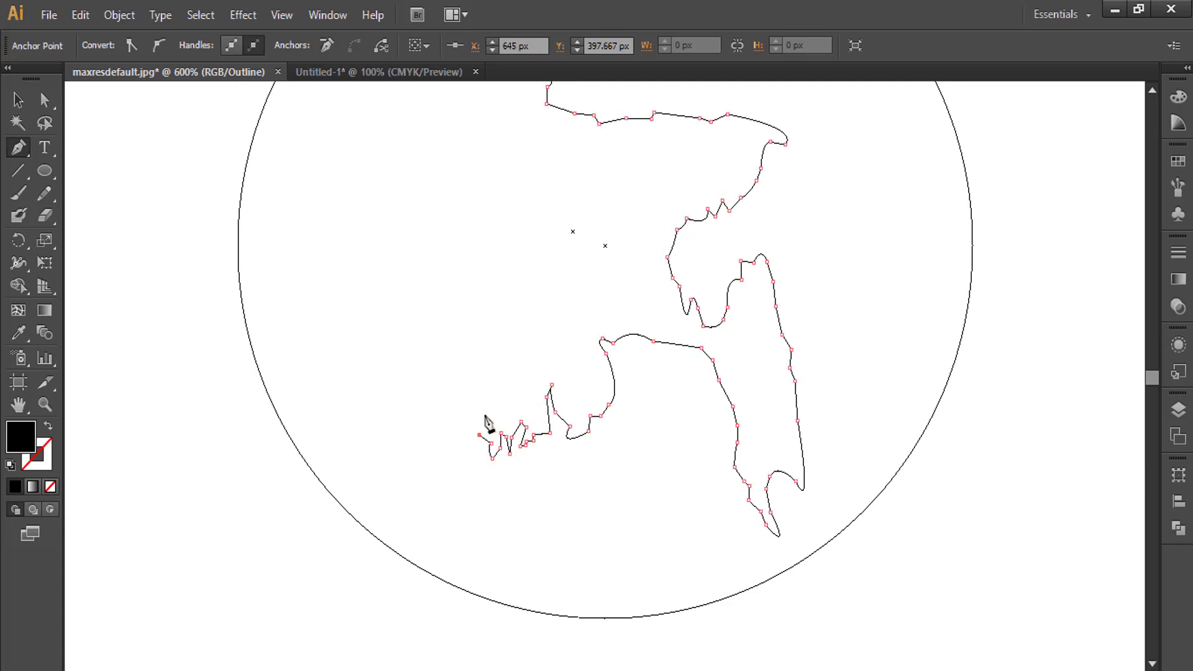
click(477, 415)
click(475, 386)
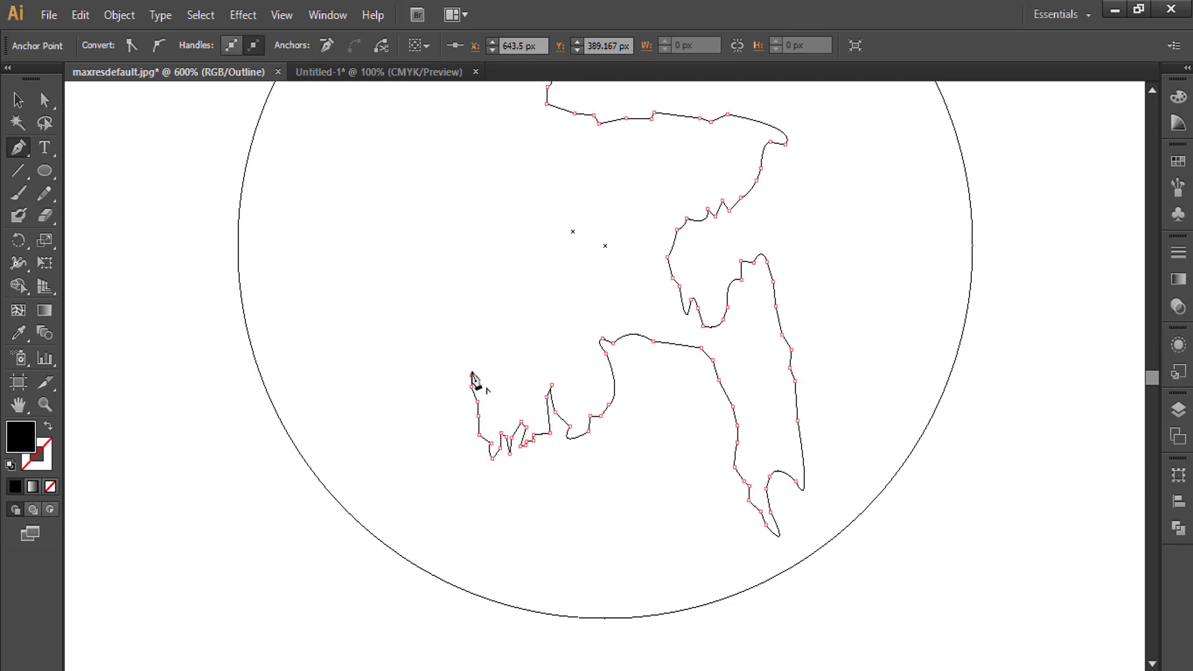
click(471, 374)
click(468, 336)
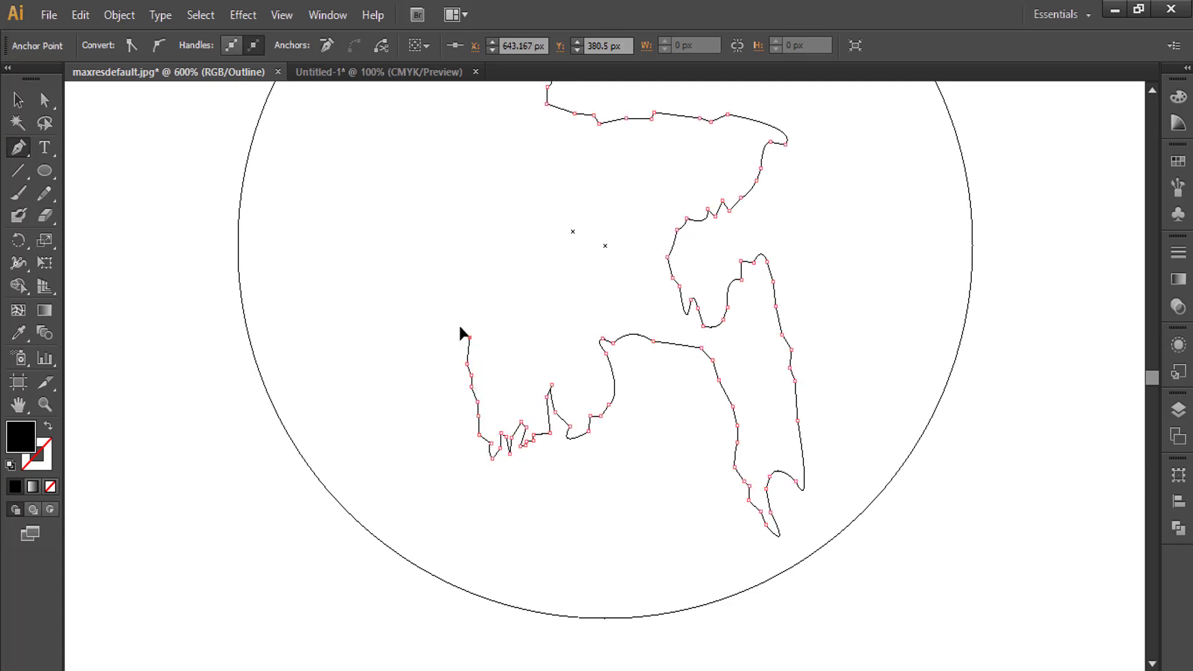
click(461, 329)
click(464, 306)
click(450, 298)
Step: Trace the western border around its bulge, re-placing misplaced points
drag(450, 298, 506, 490)
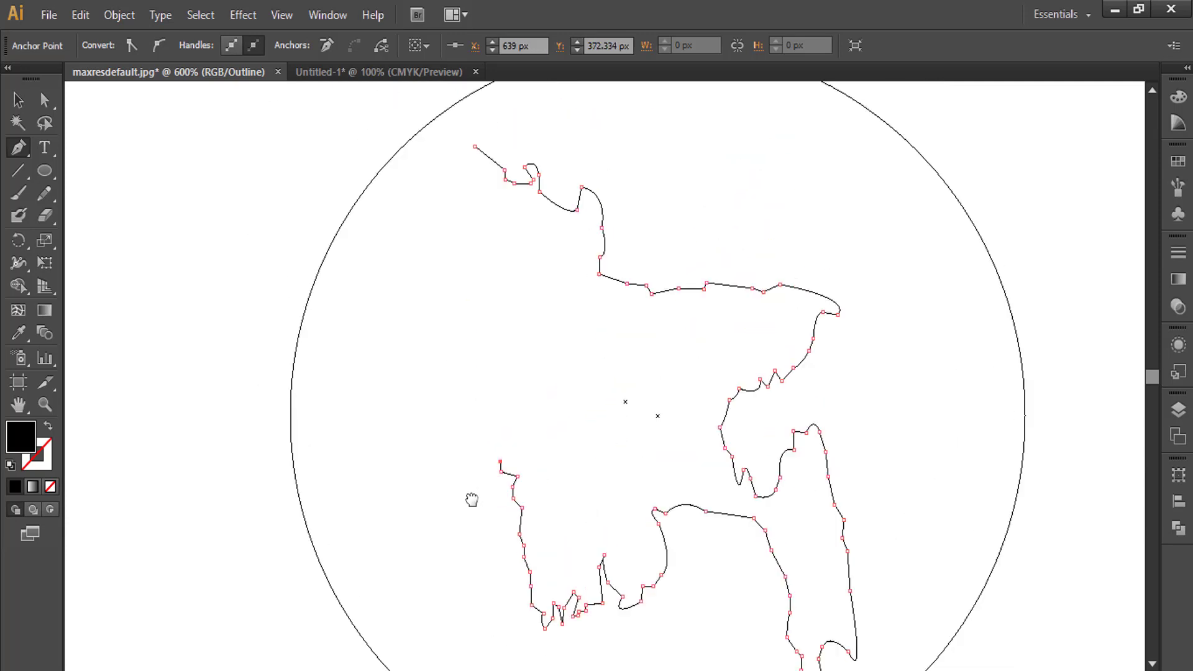
click(487, 464)
click(494, 443)
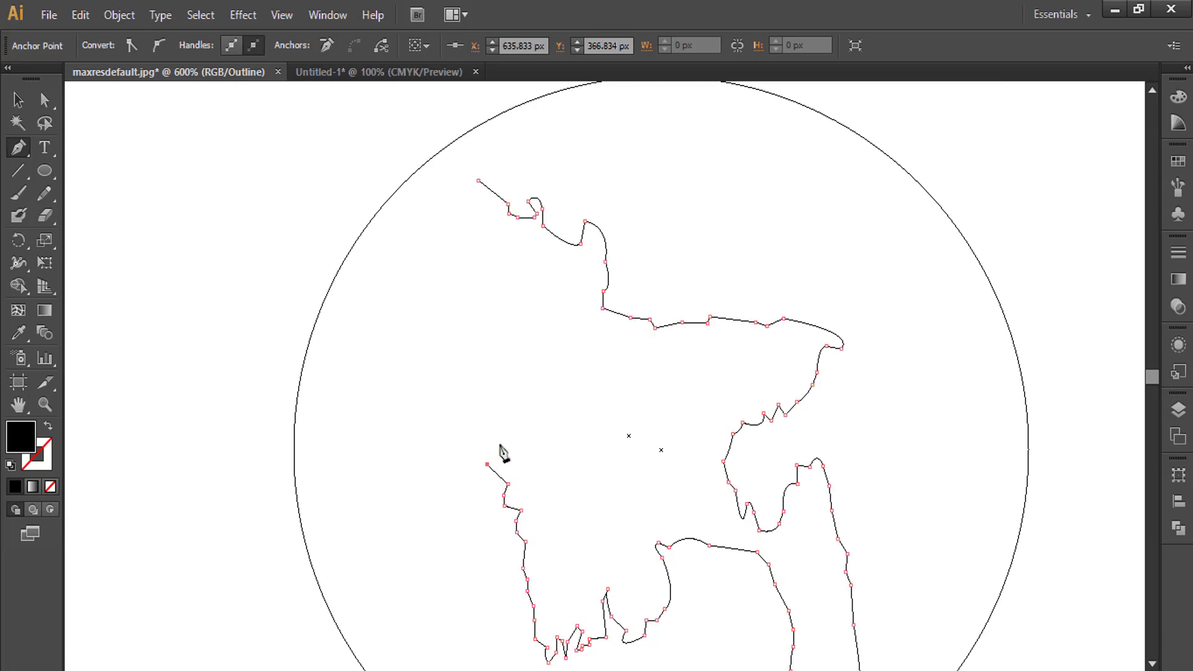
click(510, 438)
key(ctrl+z)
key(ctrl+z)
click(502, 429)
click(502, 404)
click(485, 398)
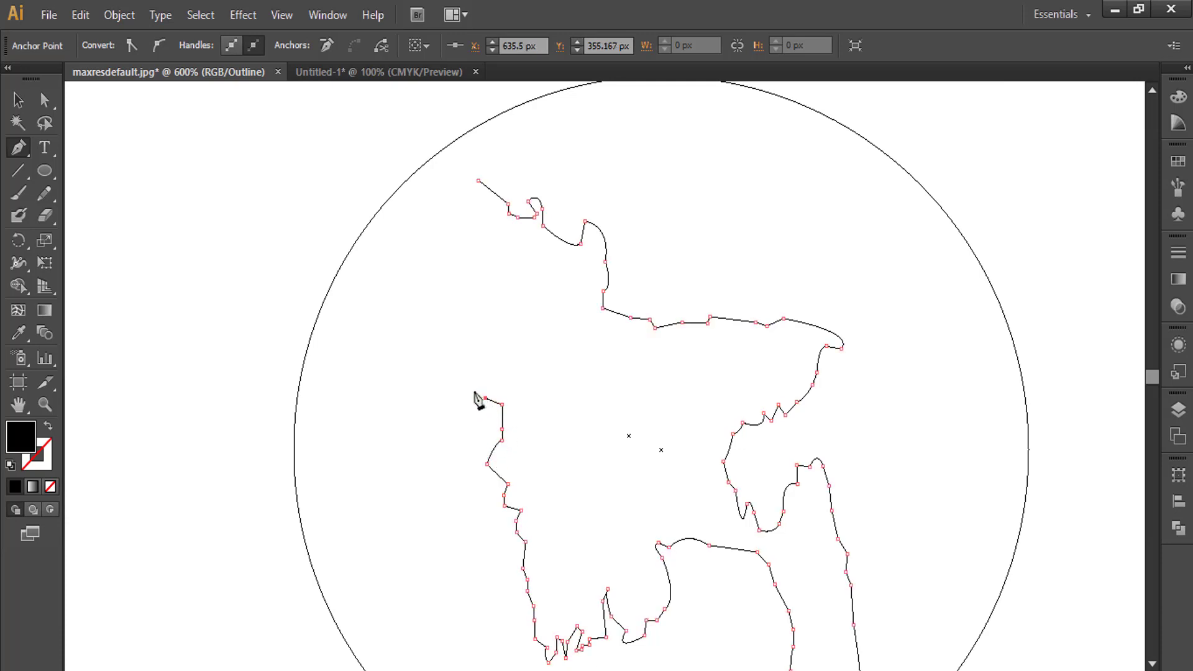
drag(453, 352, 475, 327)
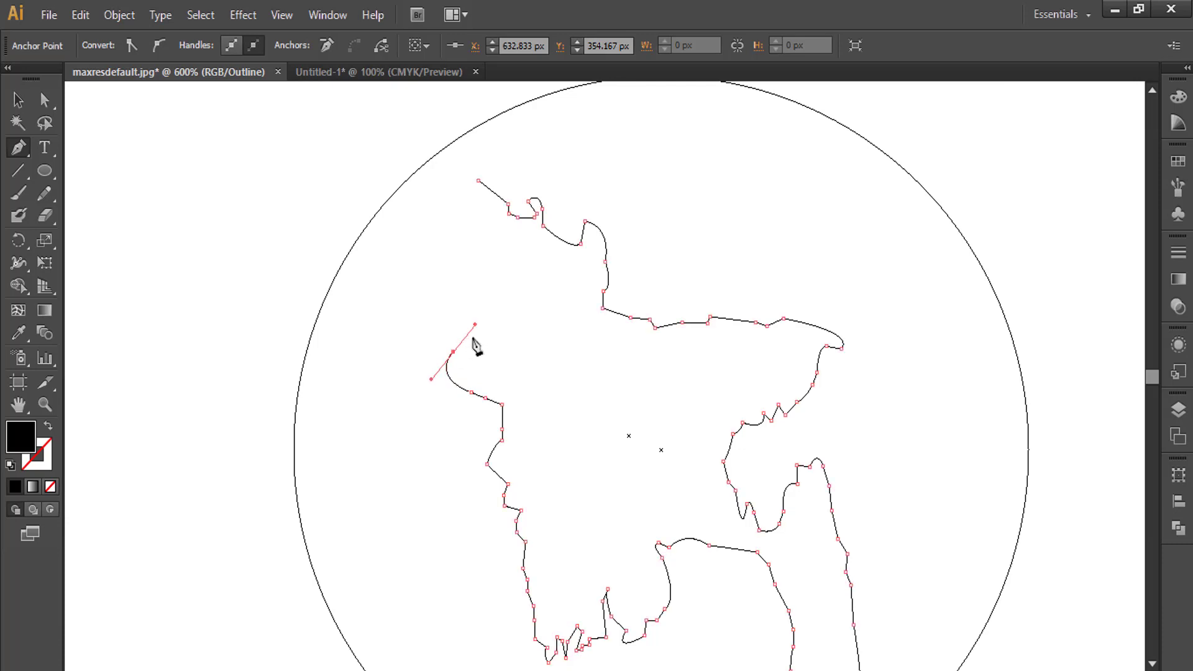
click(453, 352)
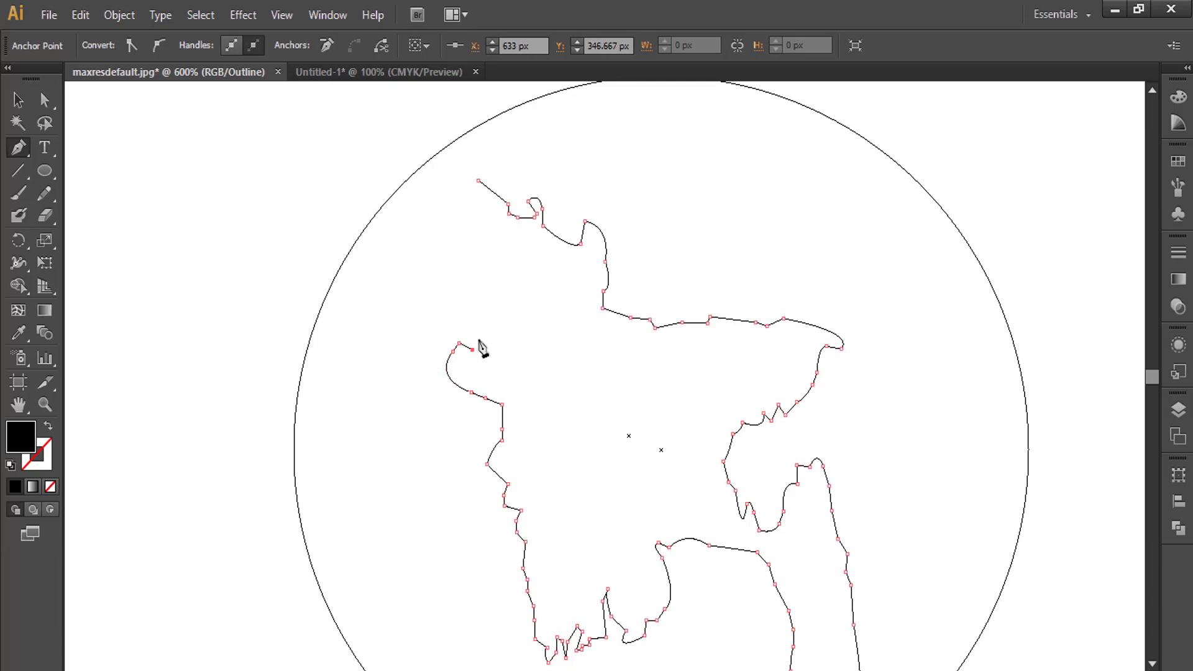
Step: Trace the northwest and northern border and close the path at the starting anchor
click(478, 333)
click(484, 313)
click(529, 319)
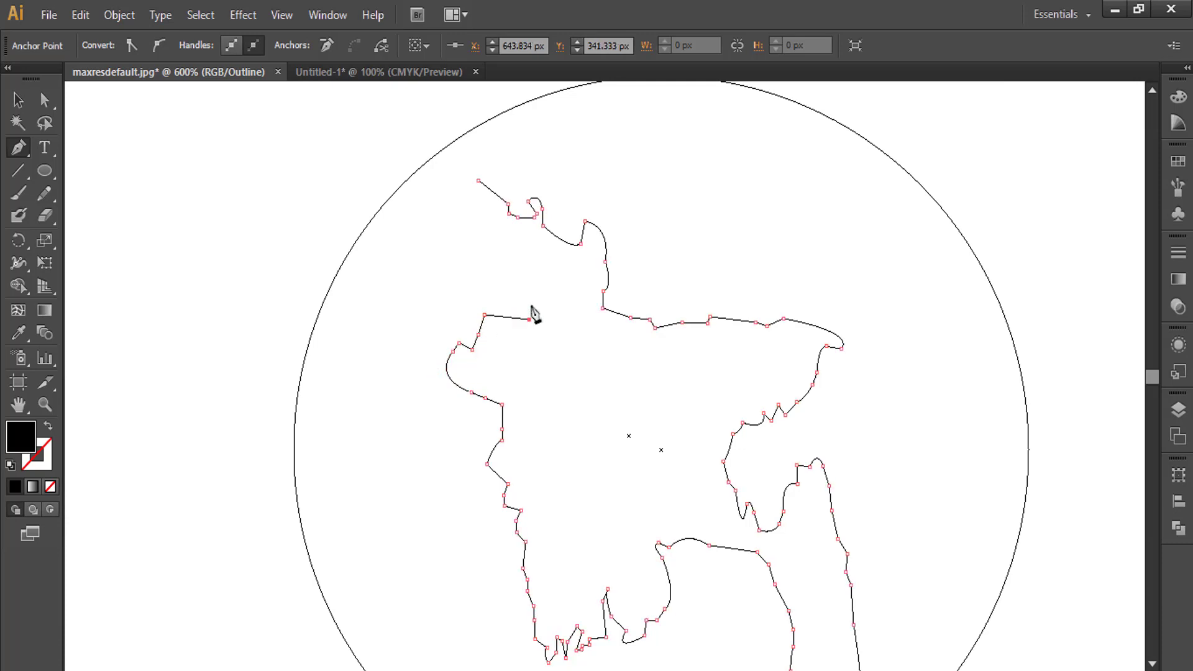
mouse_move(514, 289)
mouse_down()
mouse_move(519, 280)
mouse_move(482, 261)
mouse_move(483, 275)
mouse_move(470, 223)
mouse_up()
click(514, 289)
click(482, 274)
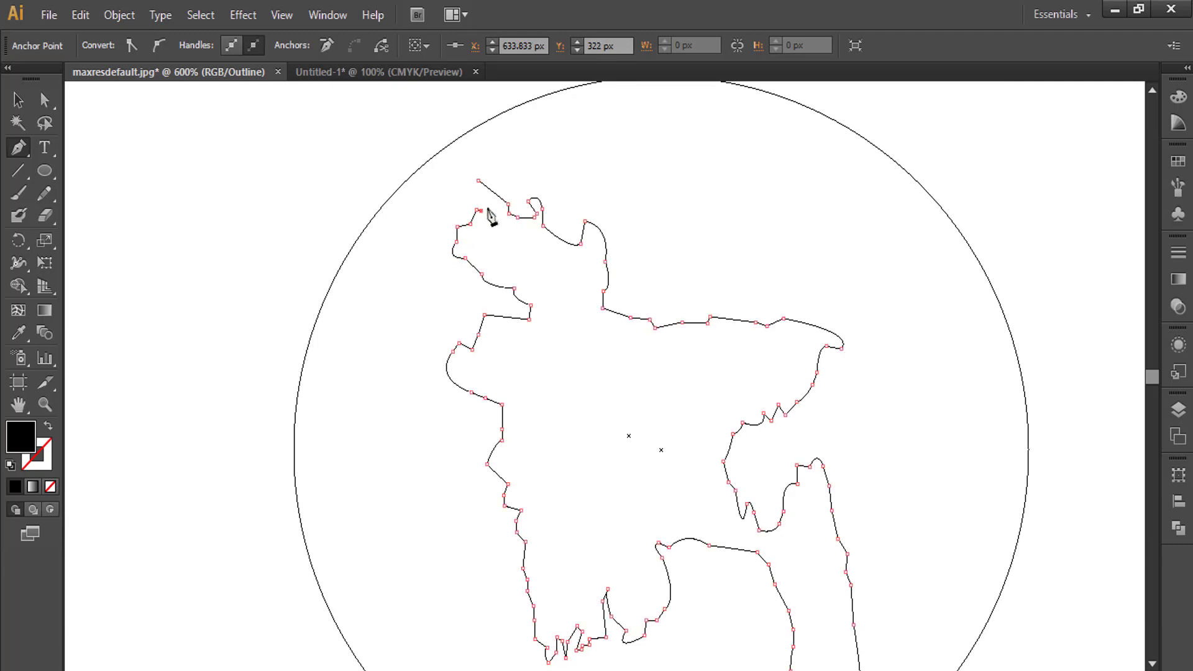
click(482, 208)
click(490, 198)
click(478, 181)
Step: Deselect the map, pan to the southern delta and start a small Pen-traced island
ctrl+click(410, 336)
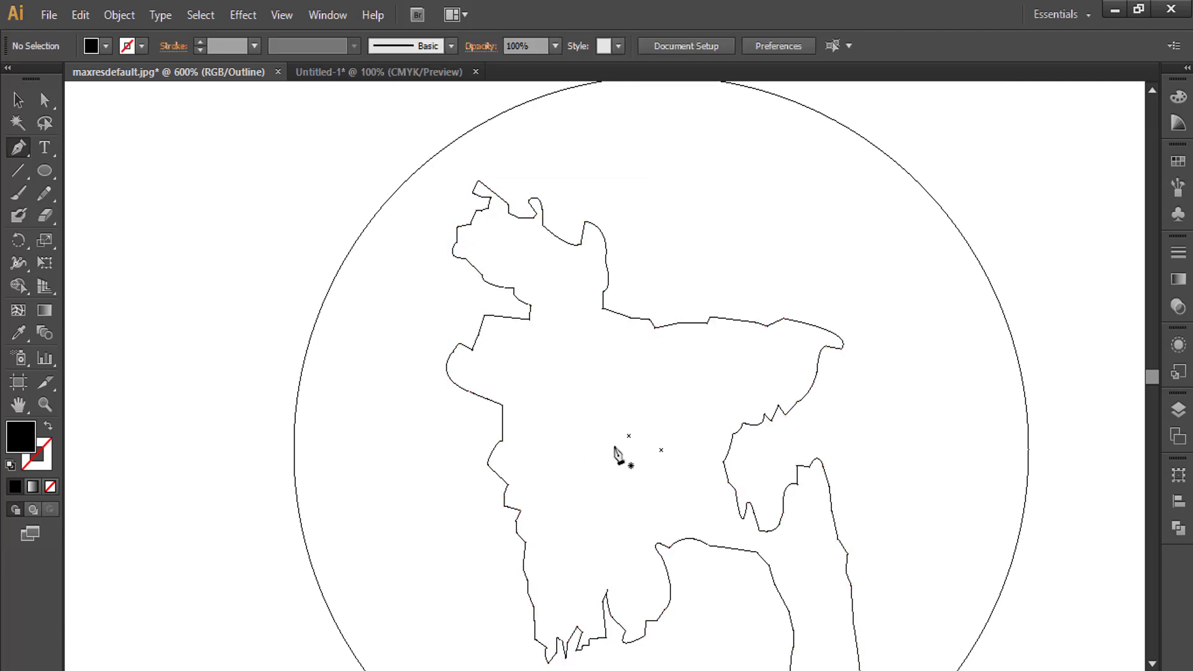
drag(618, 456, 523, 356)
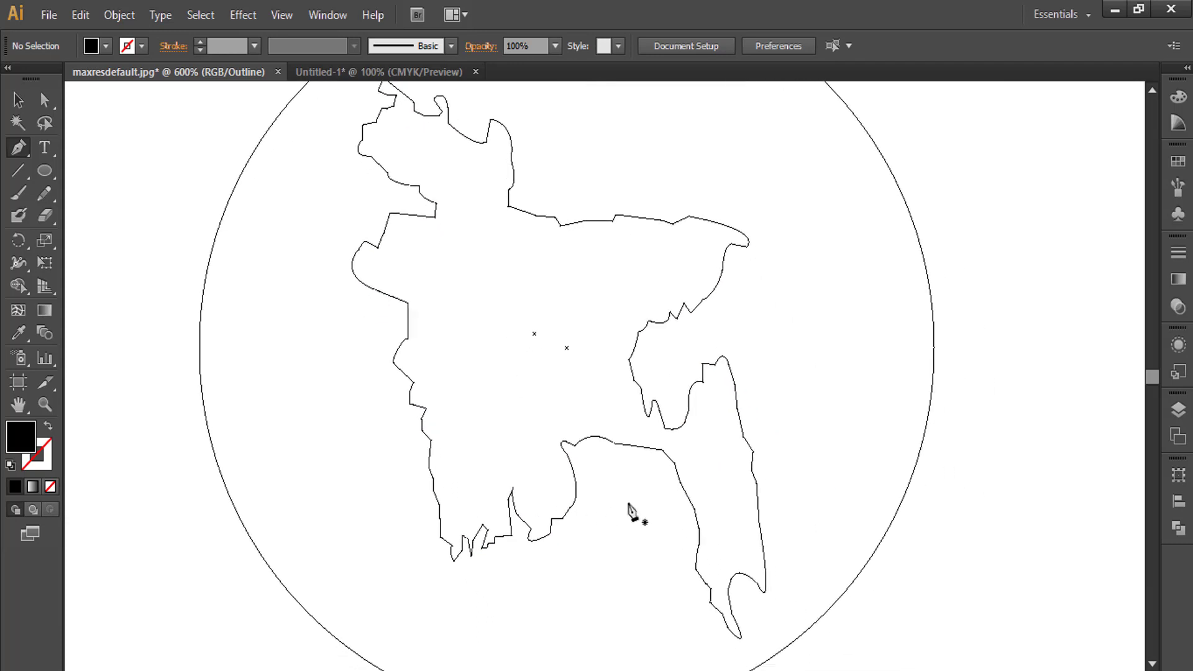
click(647, 459)
click(648, 479)
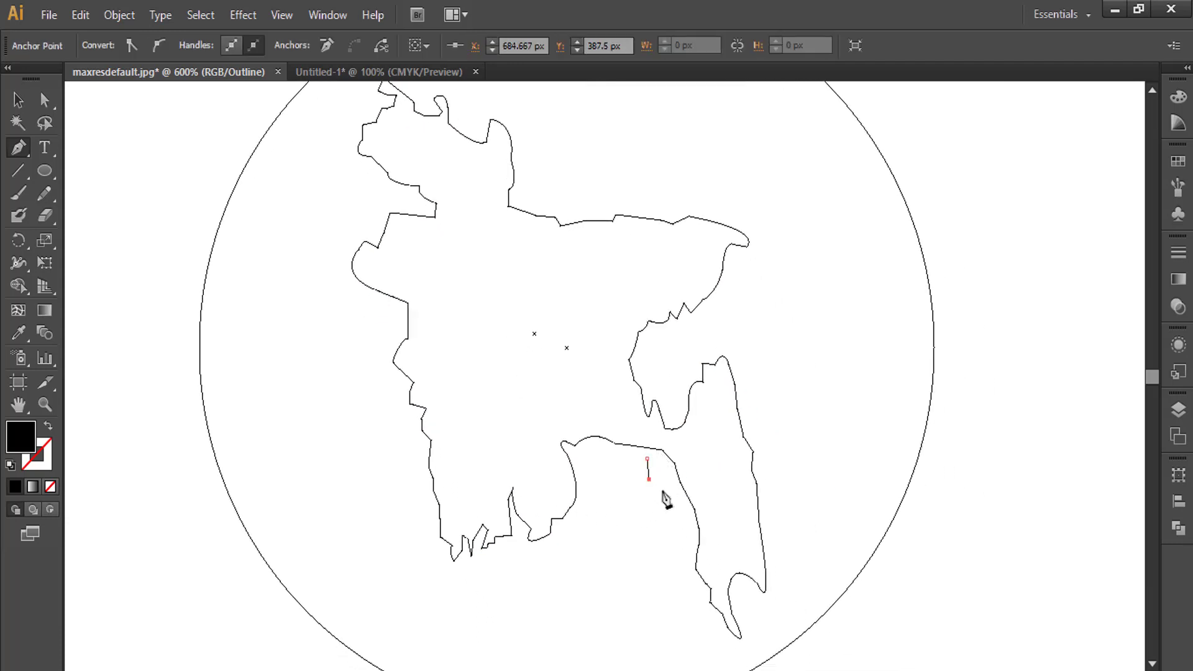
click(666, 483)
Step: Trace and close an island outline near the estuary
ctrl+click(623, 544)
click(589, 449)
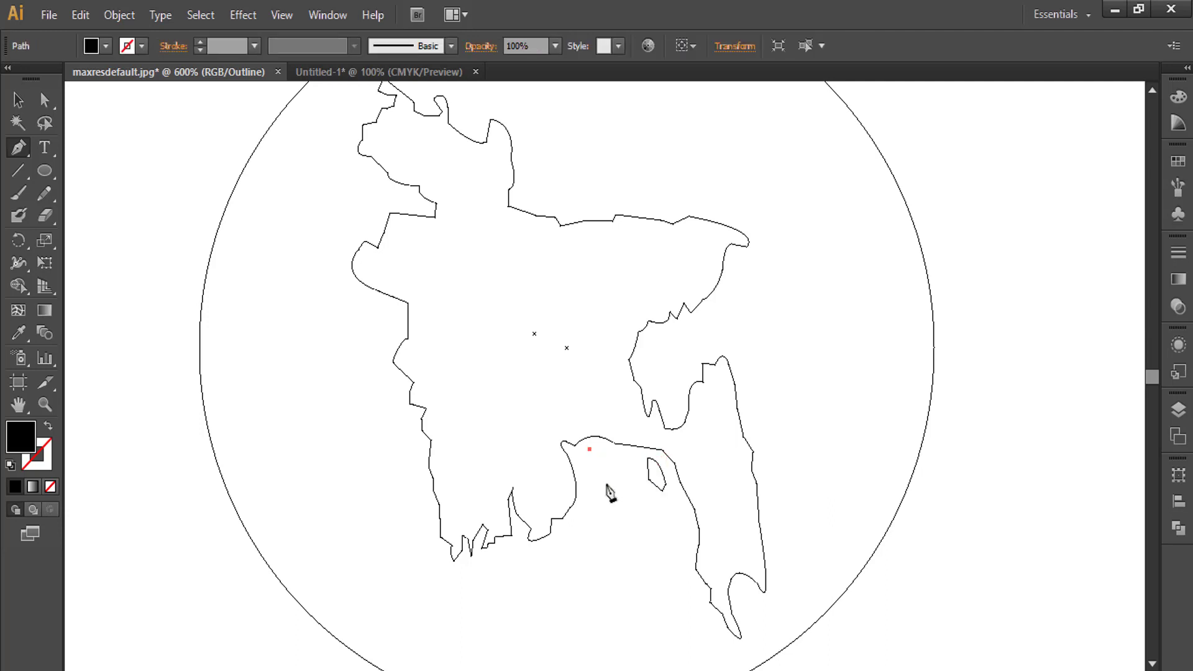
click(606, 483)
click(597, 509)
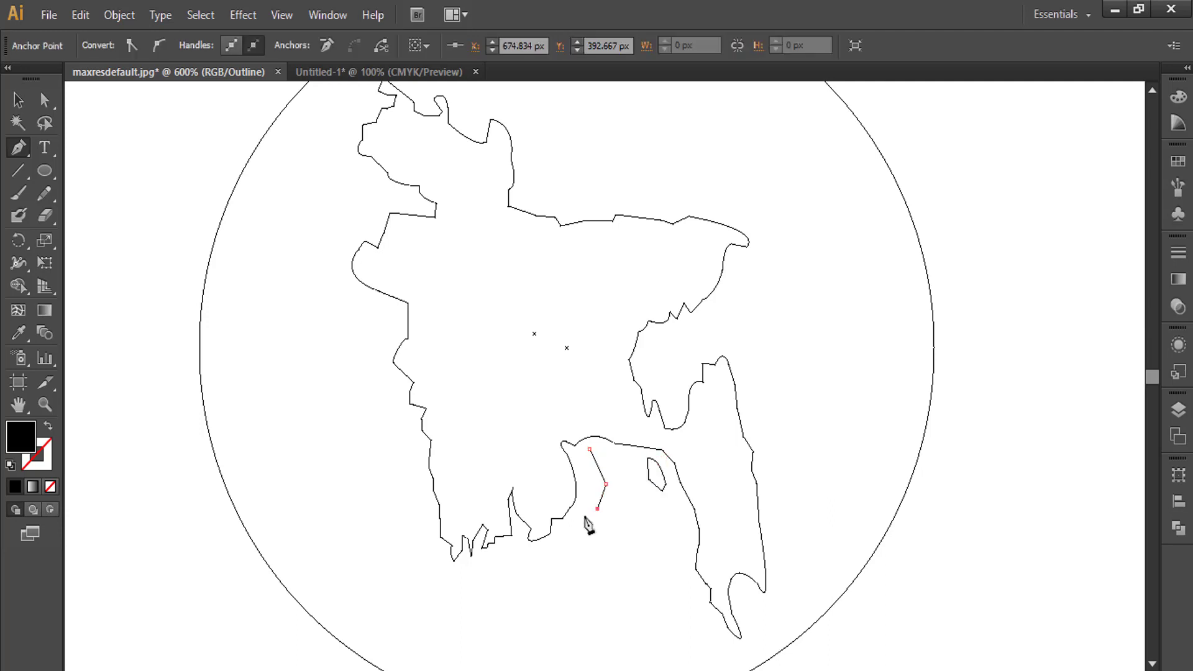
click(582, 507)
click(585, 491)
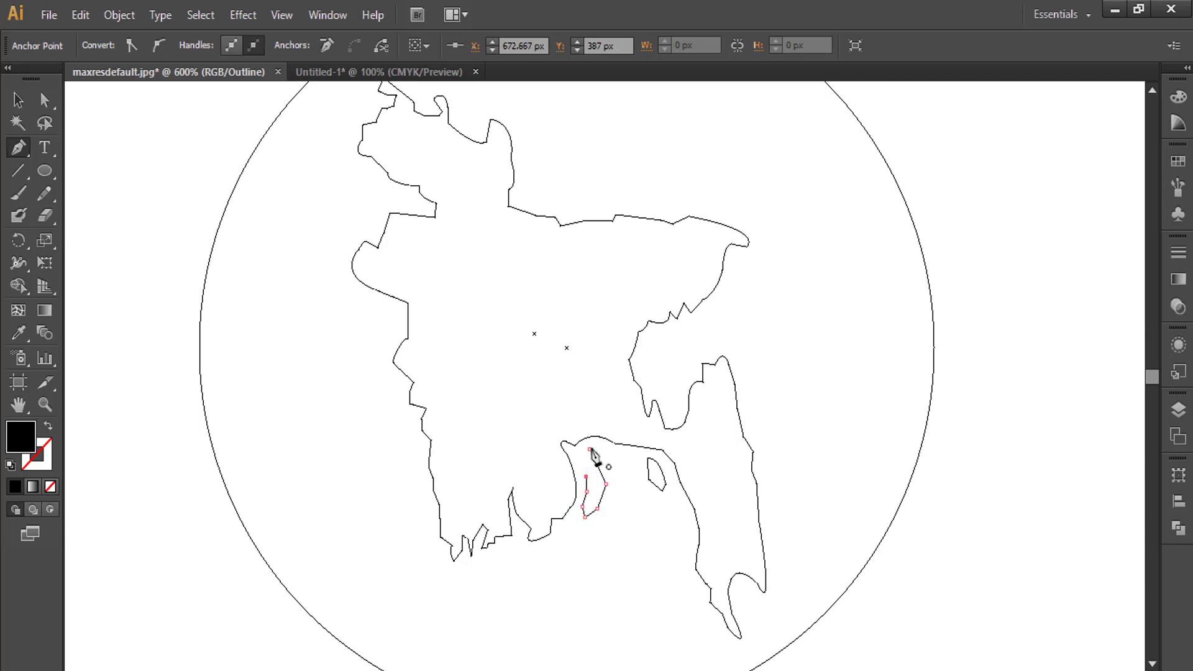
click(590, 449)
ctrl+click(610, 467)
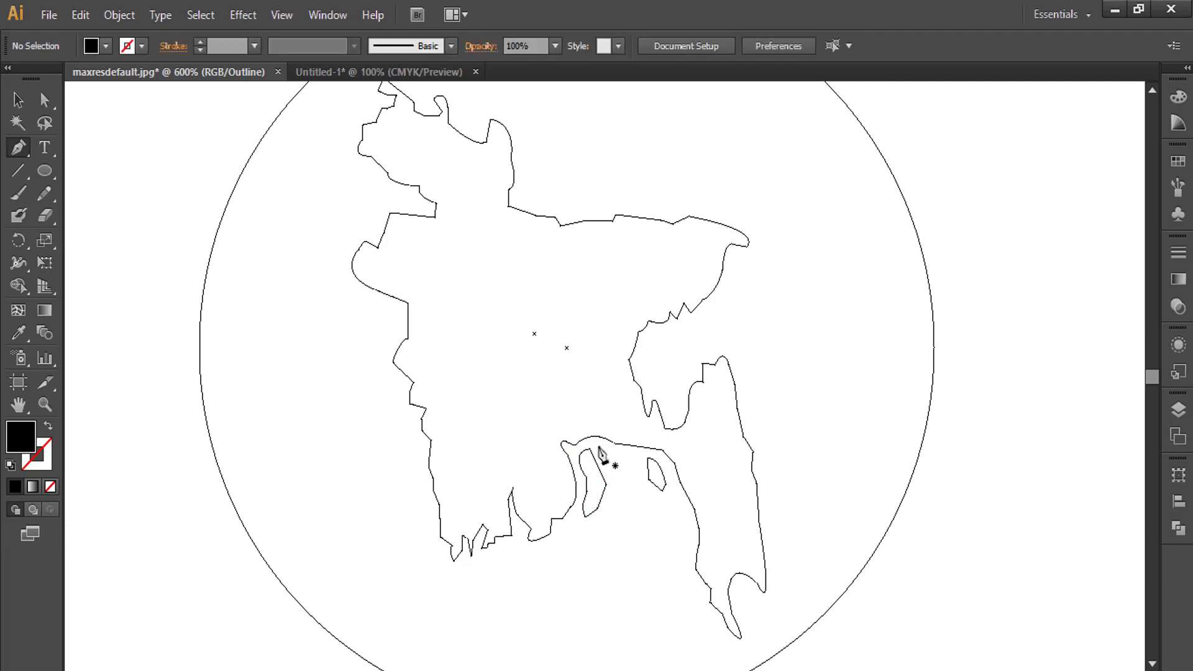
Step: Draw another small closed shape in the delta
click(597, 446)
click(617, 465)
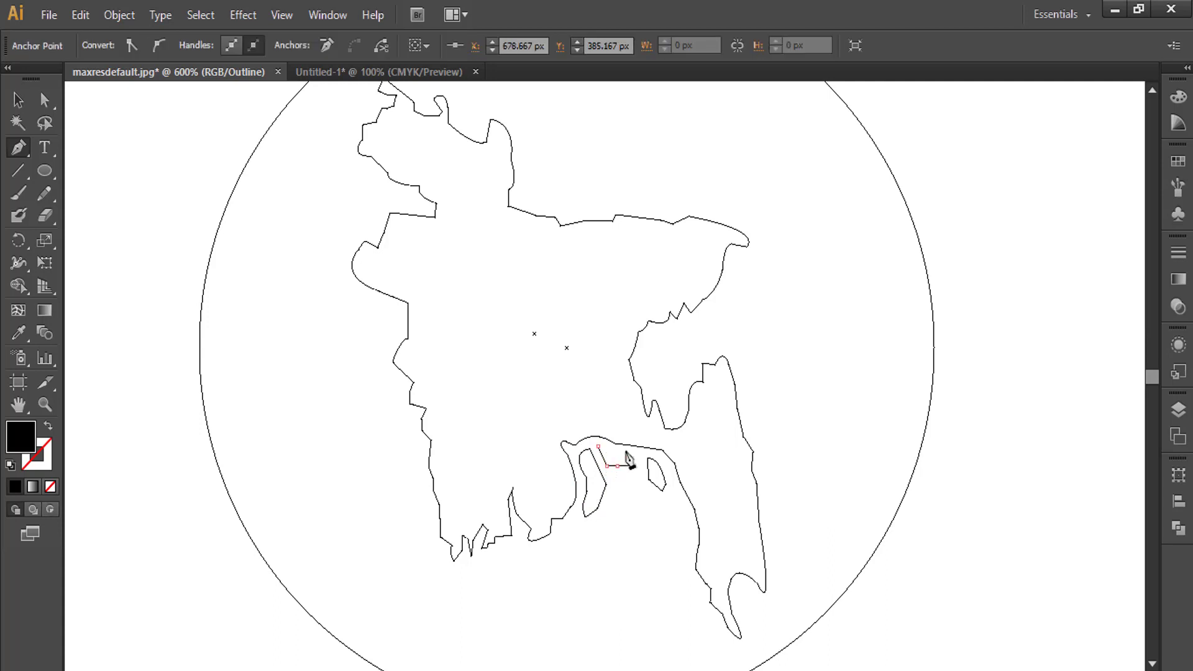
click(631, 465)
click(631, 446)
click(598, 446)
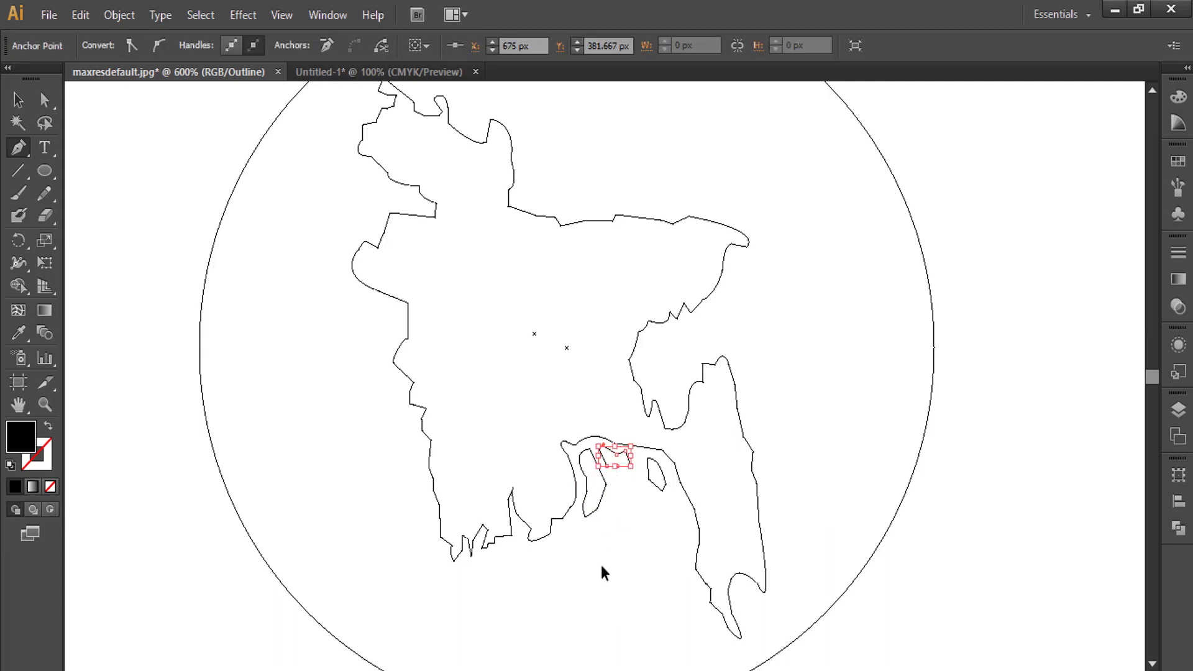
Step: Trace and close the last small island outline in the delta
ctrl+click(615, 548)
click(620, 475)
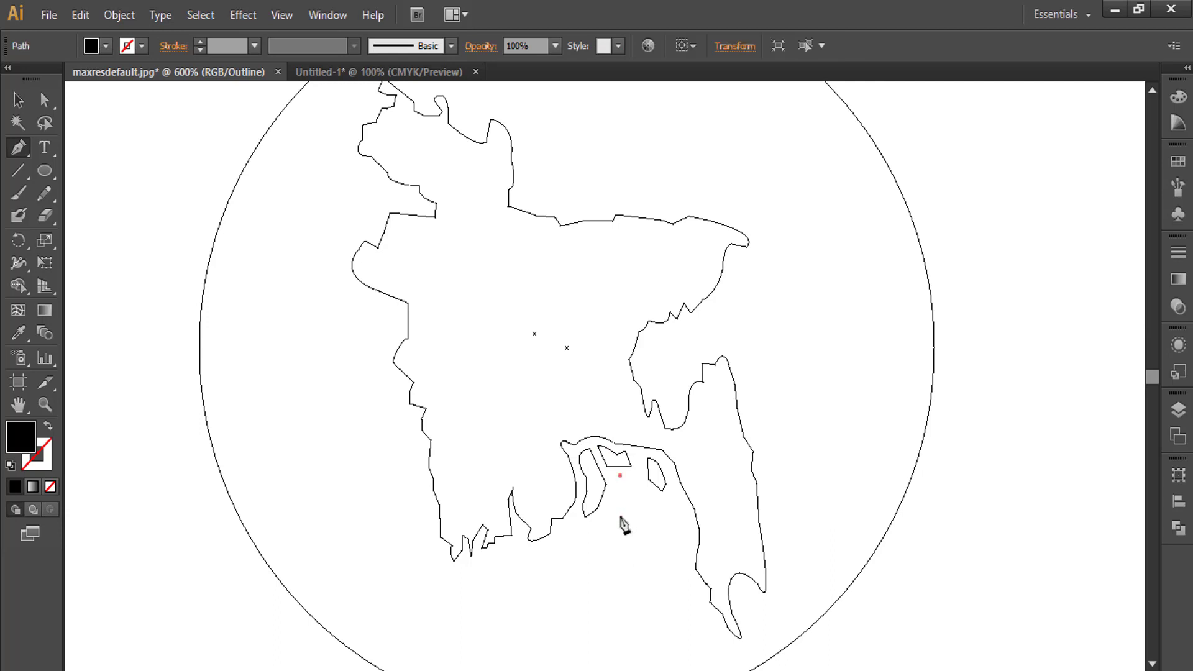
click(620, 515)
click(632, 505)
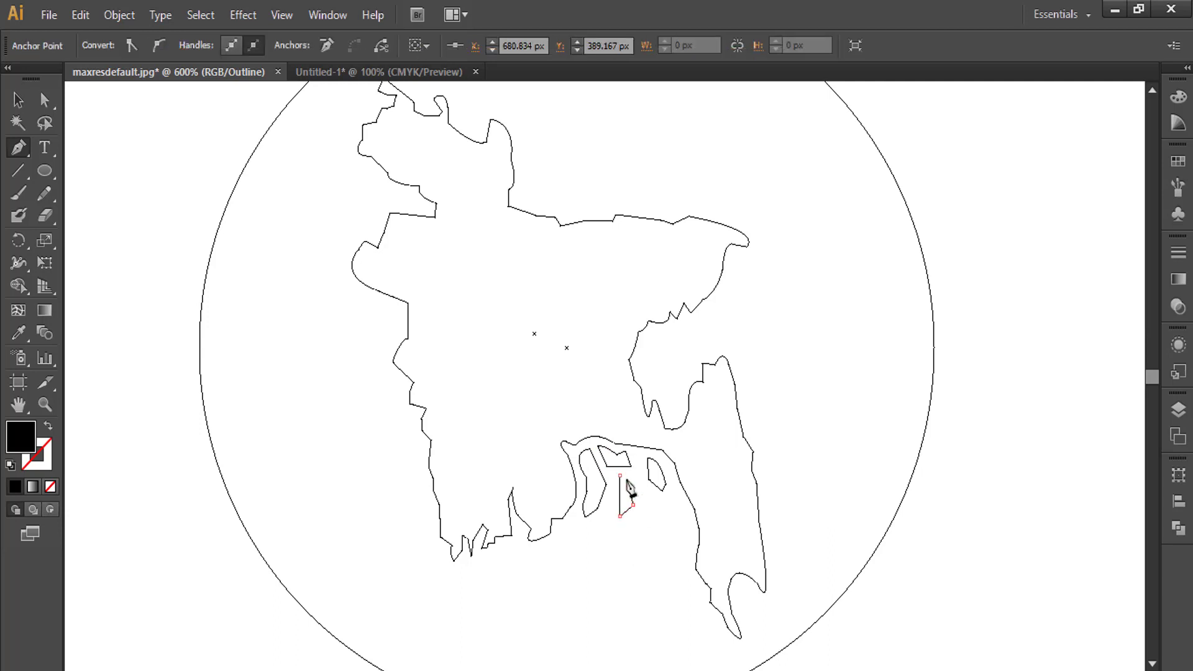
click(620, 476)
ctrl+click(587, 566)
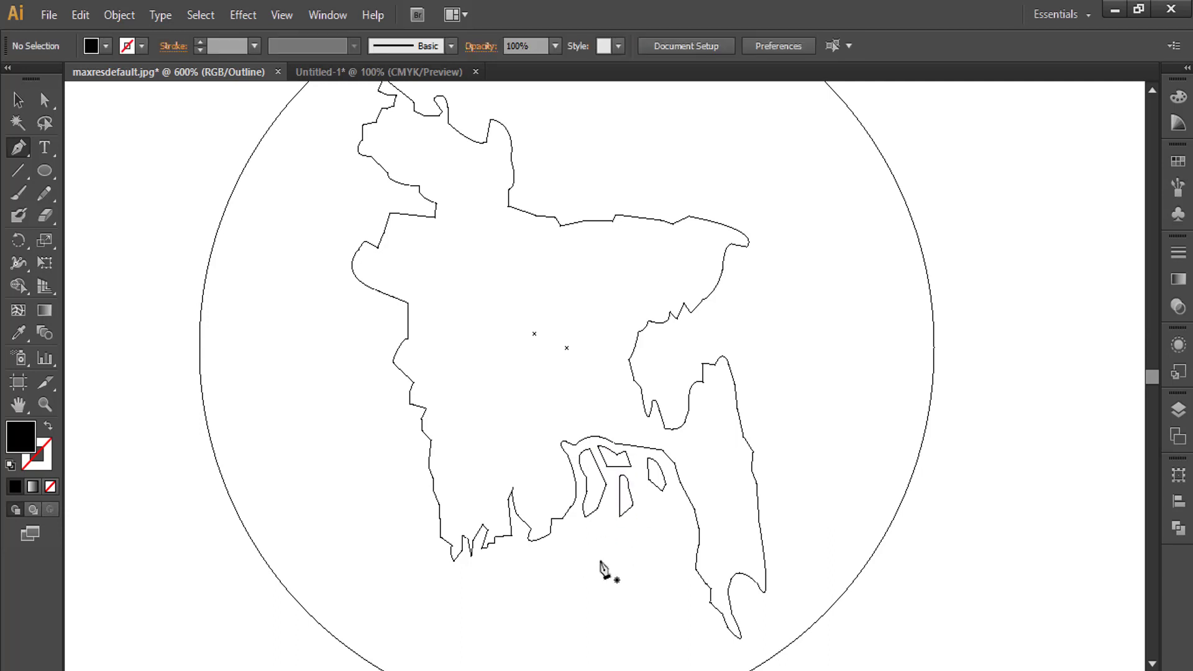
Step: Zoom out to fit the artwork and marquee-select the rectangle, circle and map together
drag(330, 298, 371, 320)
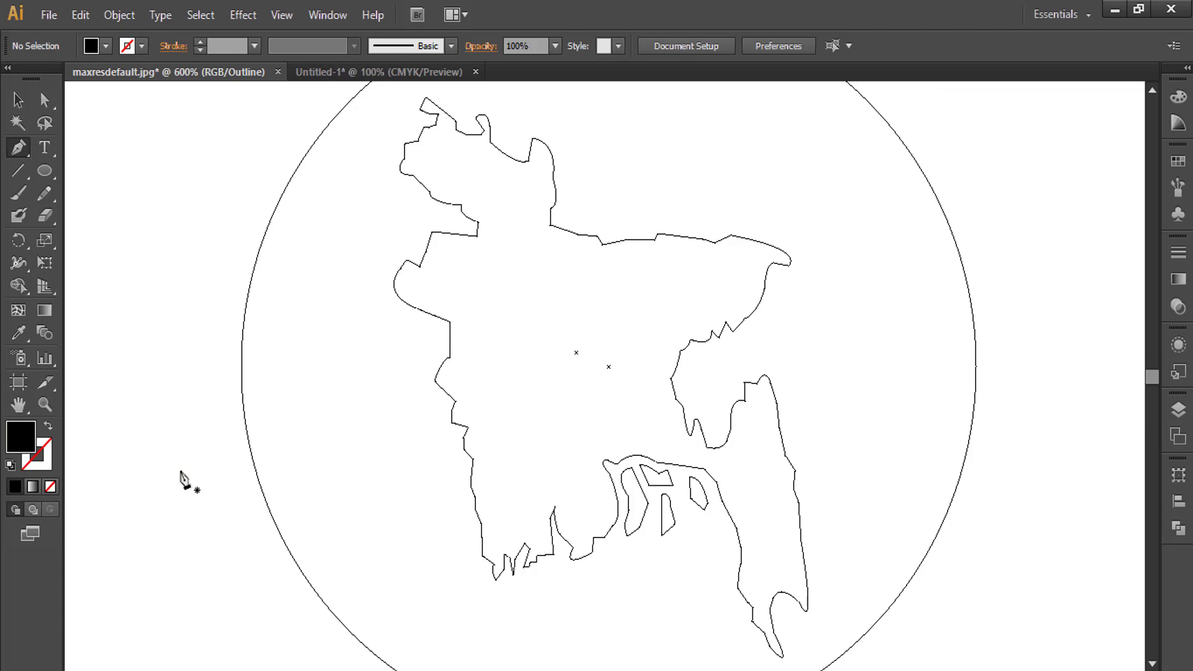
key(ctrl+0)
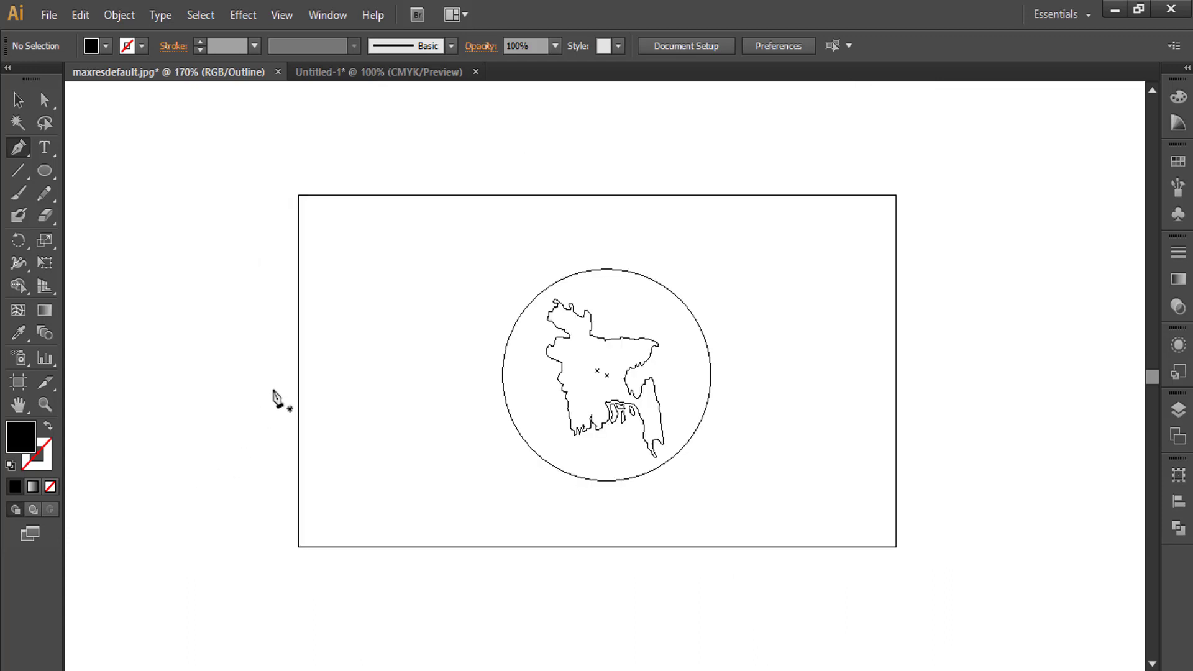
drag(342, 356, 343, 381)
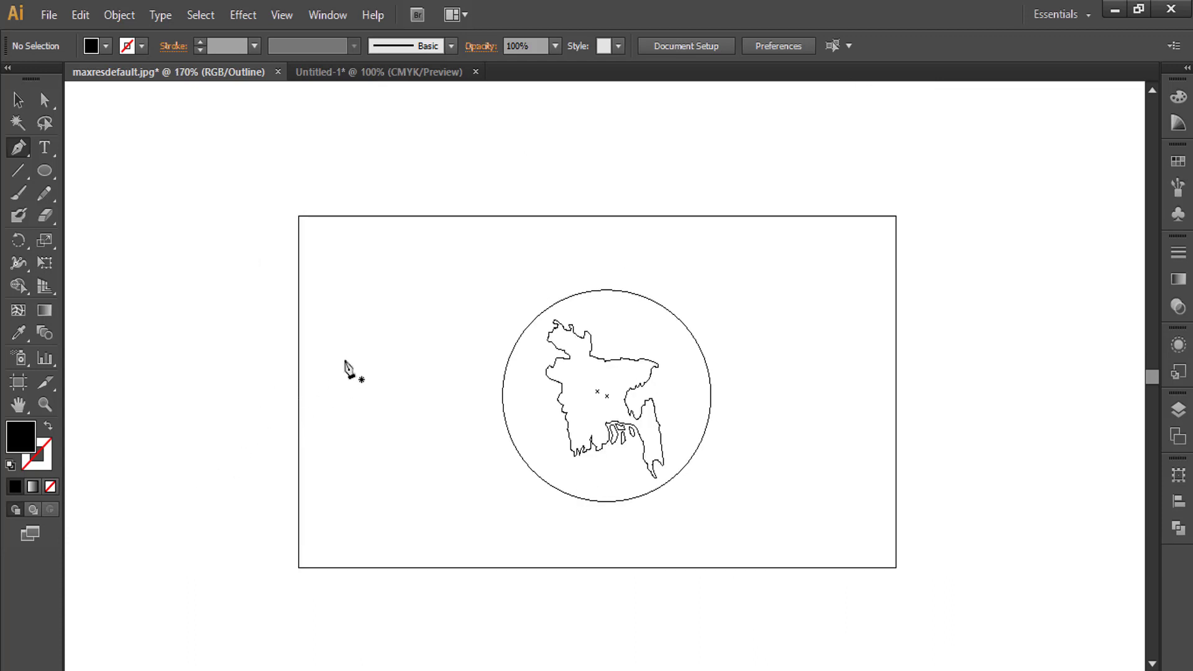
key(v)
drag(230, 169, 954, 609)
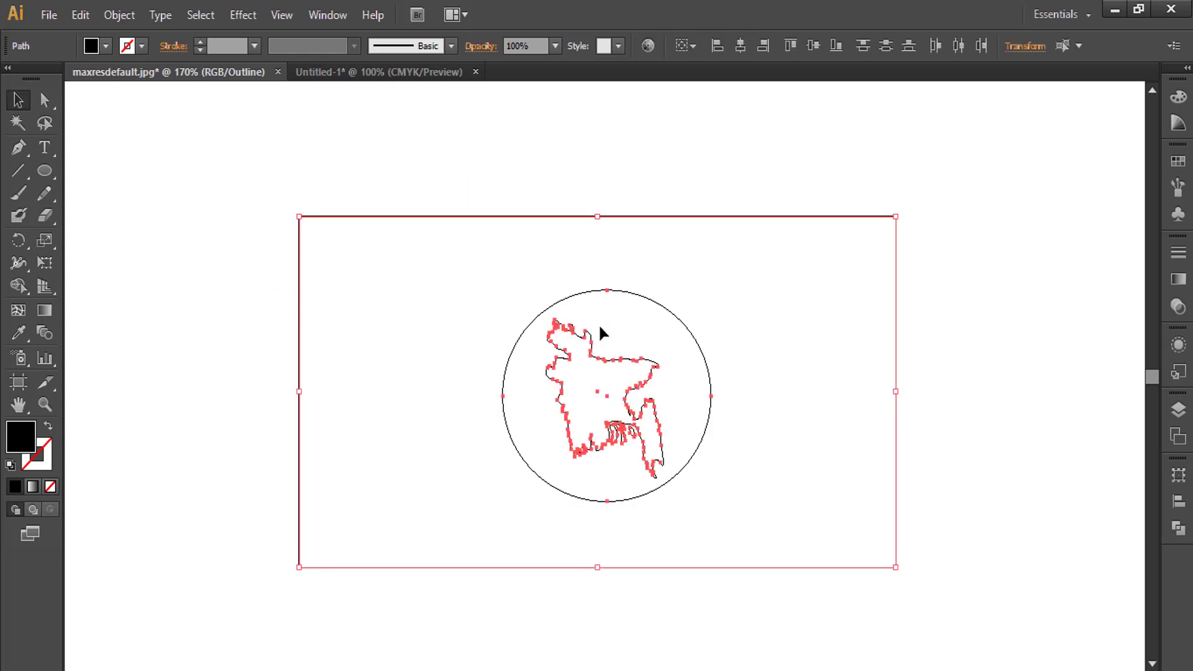
Step: Move the selected flag artwork into Untitled-1 and position it near the page top
mouse_move(594, 355)
mouse_down()
mouse_move(422, 73)
mouse_move(484, 324)
mouse_up()
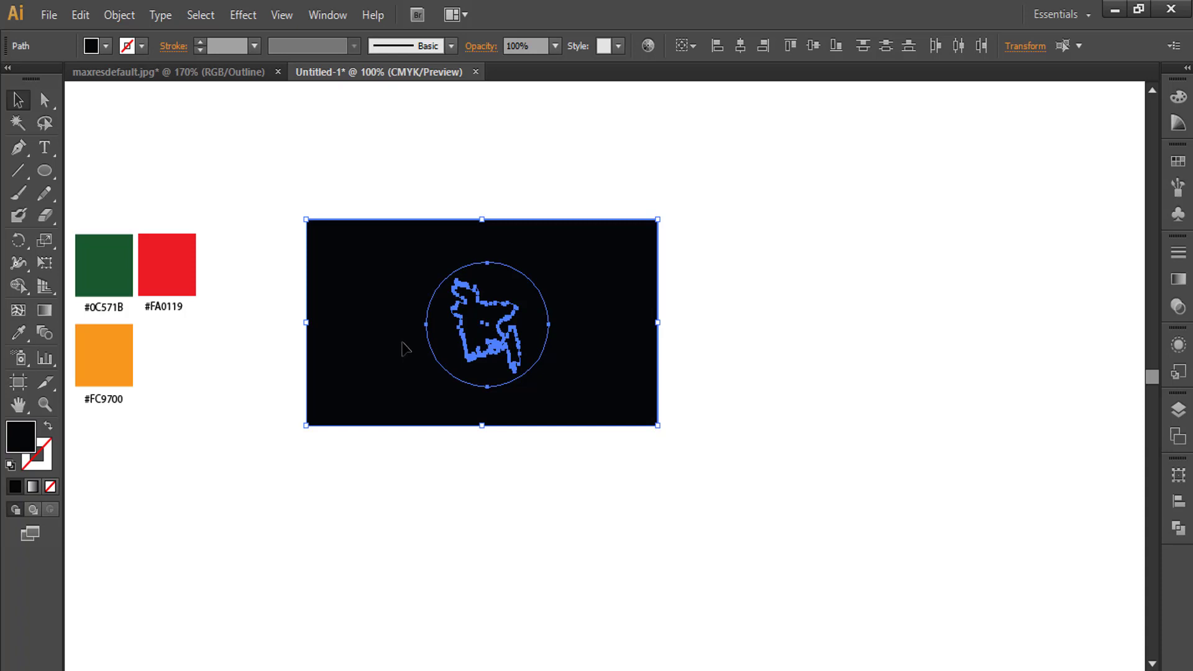
drag(410, 327, 436, 234)
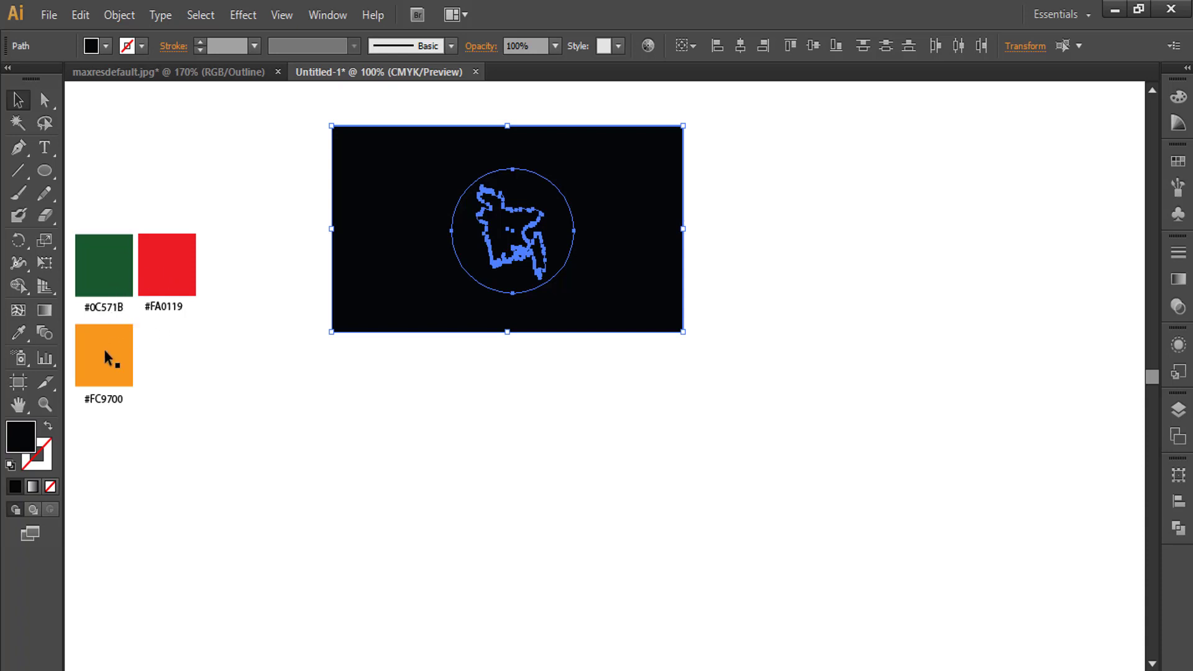
click(106, 310)
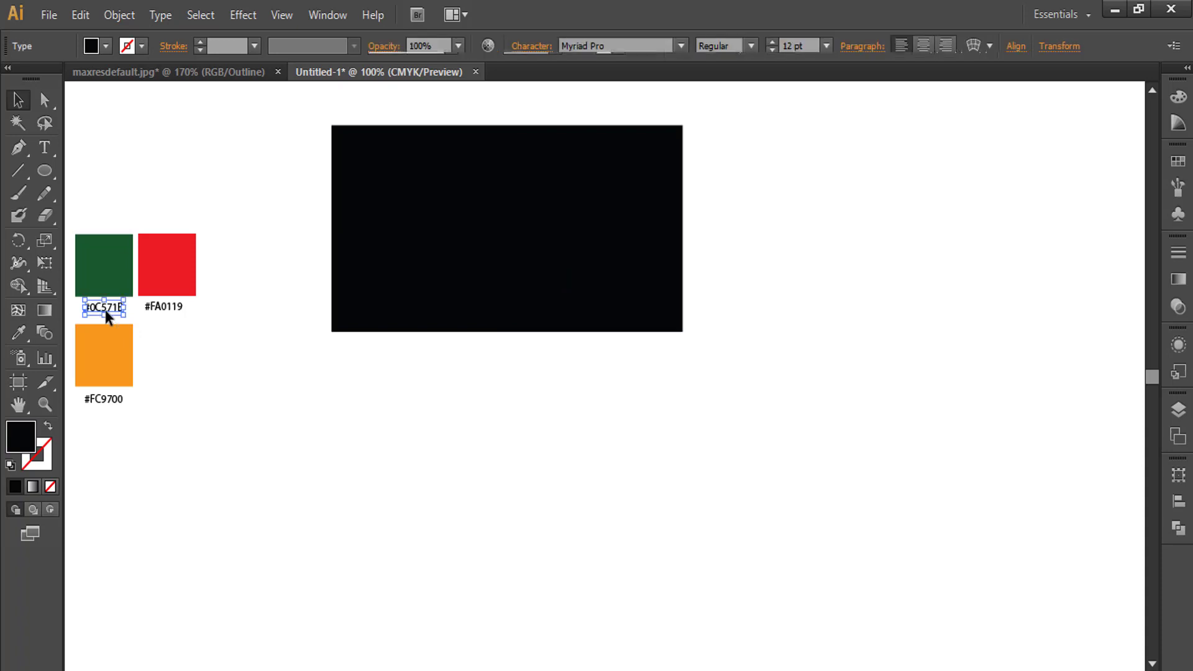
double_click(22, 431)
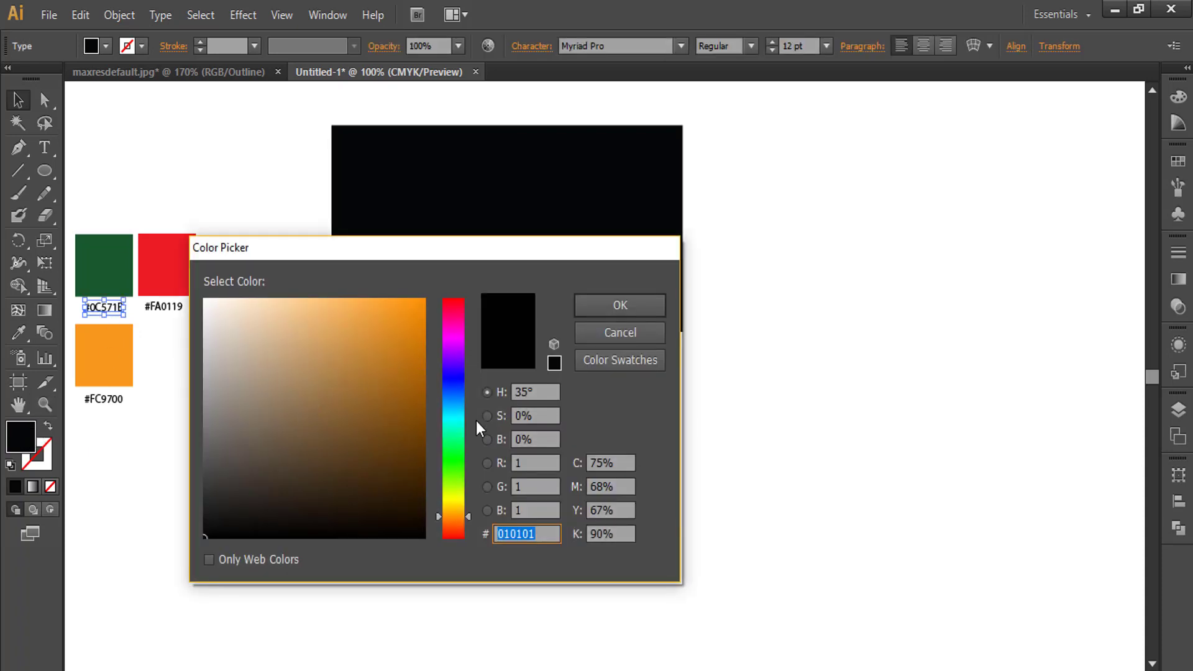
click(605, 328)
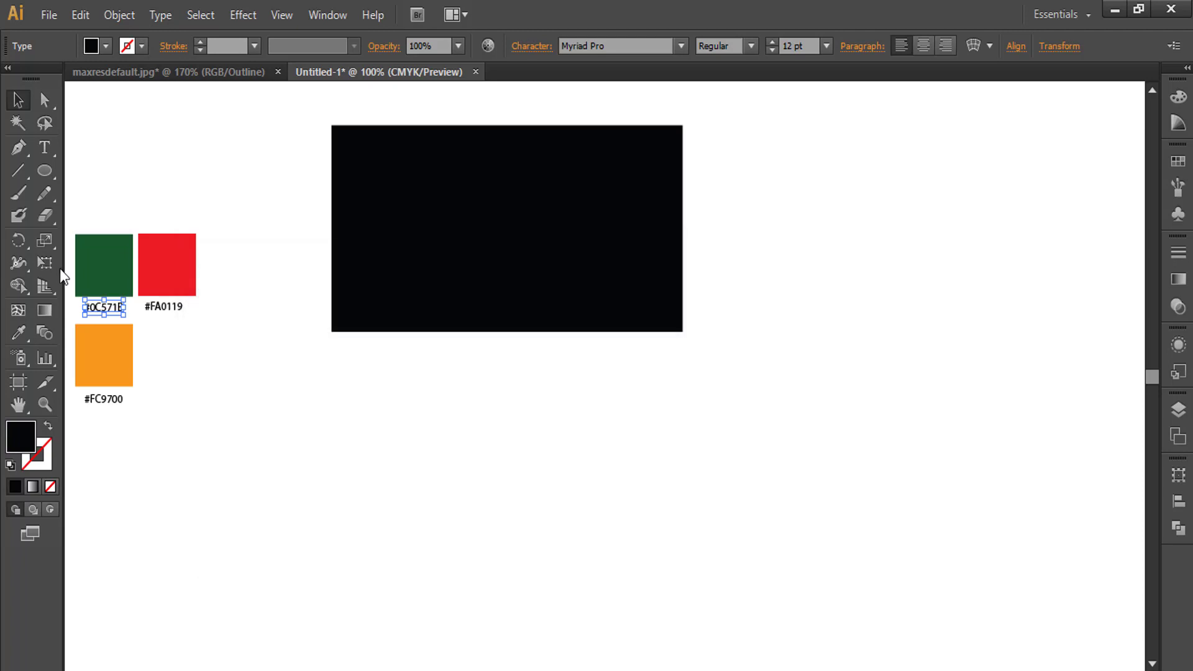
Step: Proportionally scale all flag parts up to fill most of the page, then select the rectangle
click(373, 193)
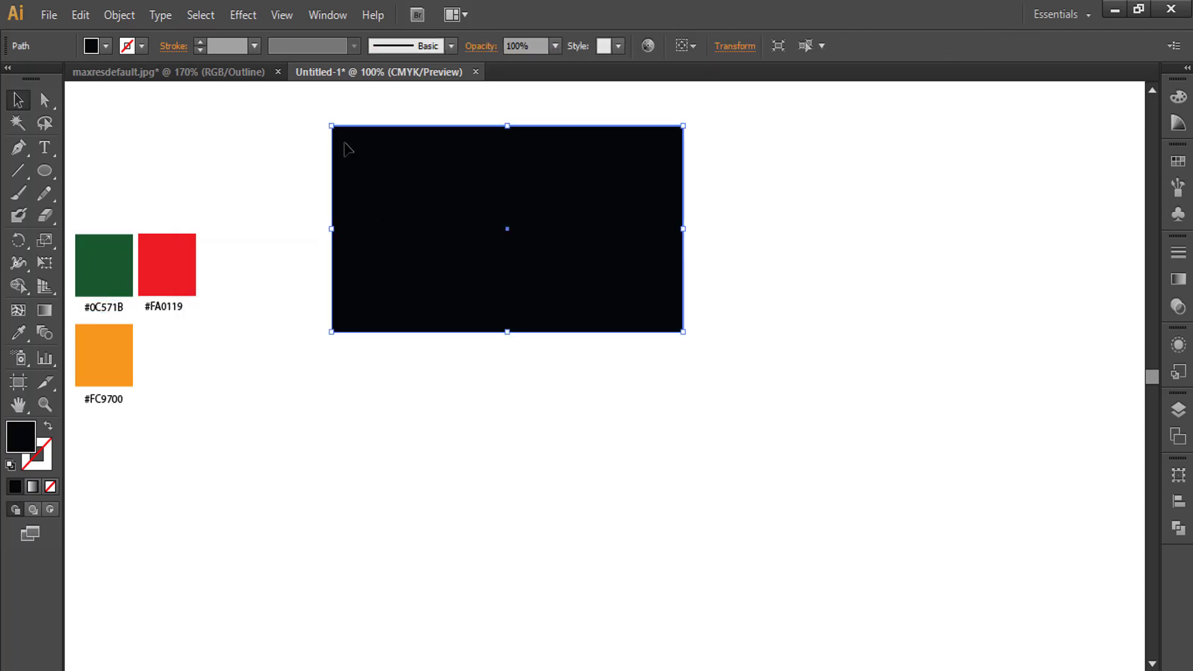
drag(306, 115, 701, 323)
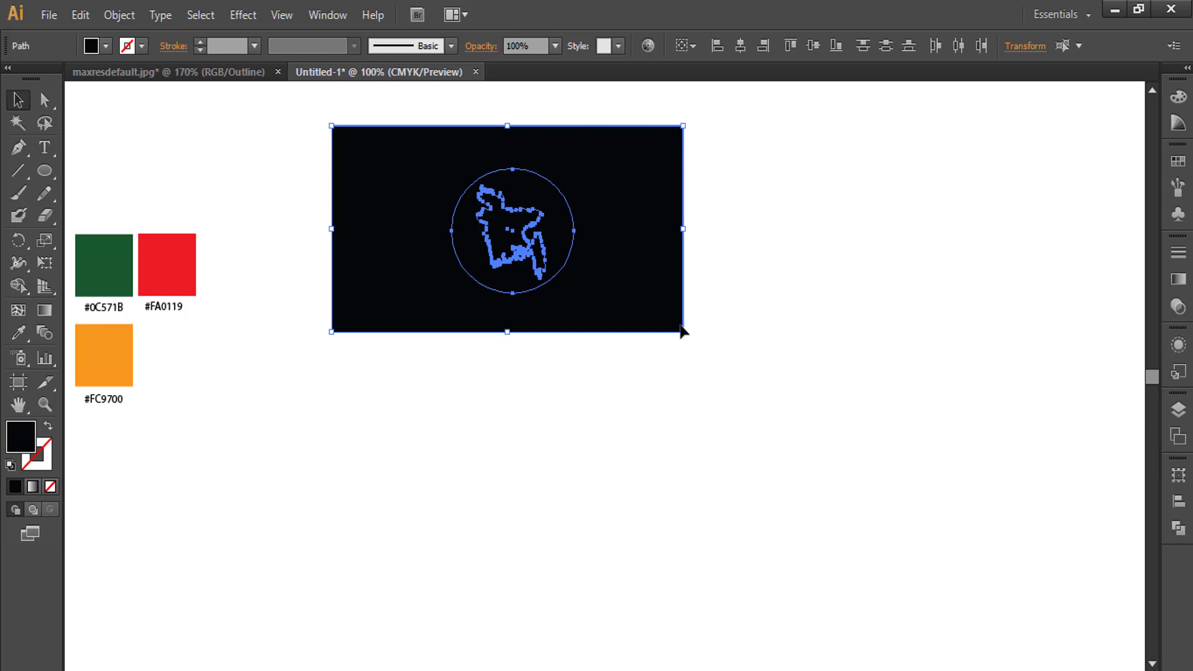
drag(683, 333, 1027, 535)
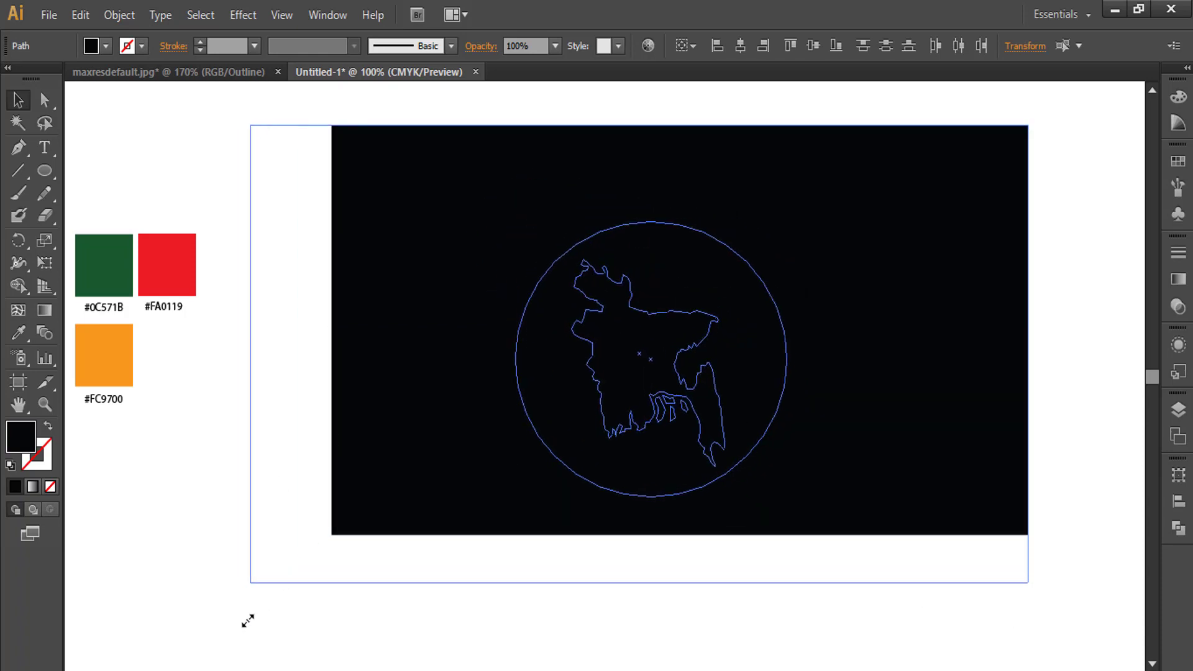
drag(331, 536, 233, 593)
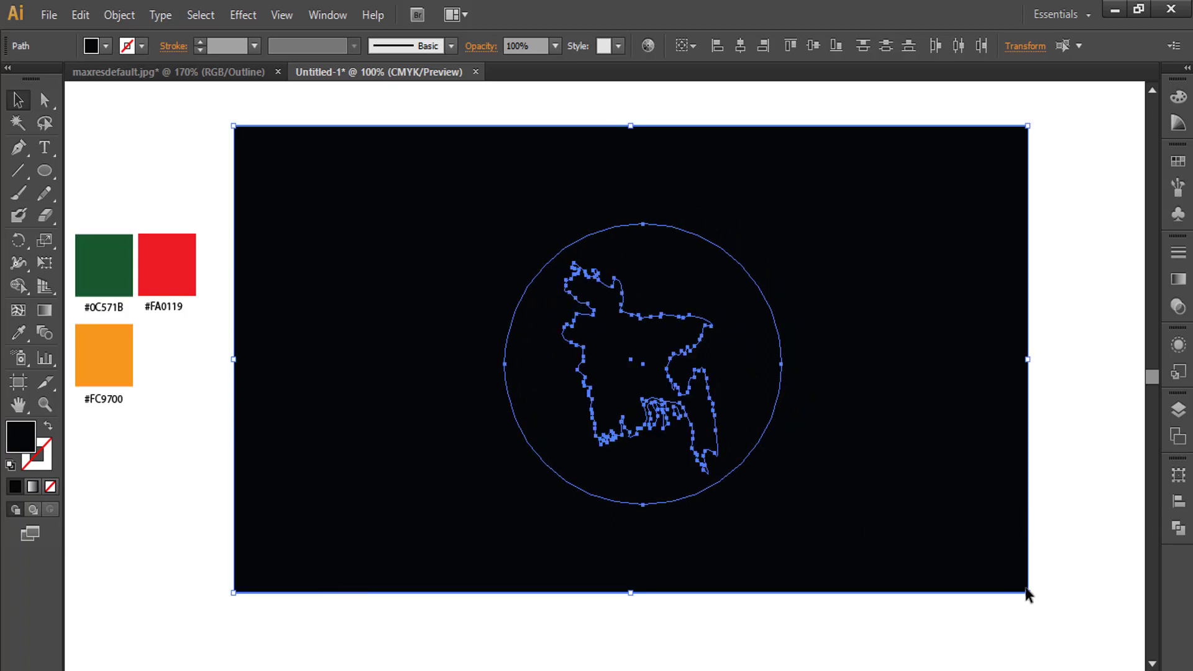
drag(1028, 594, 1106, 639)
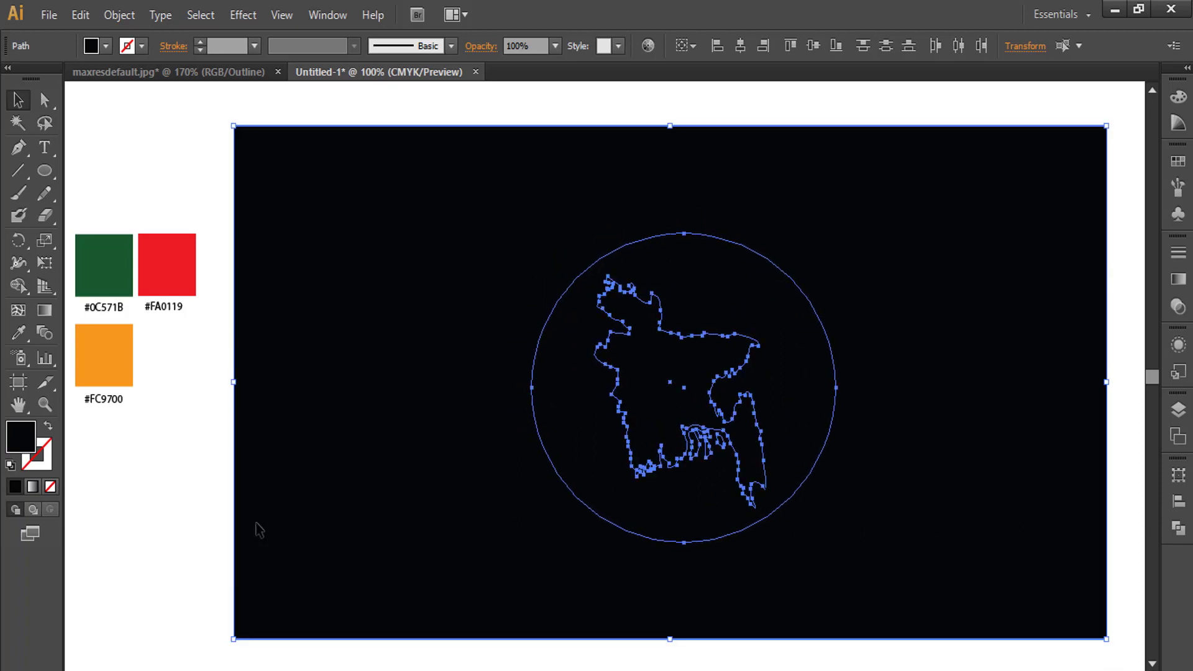
click(164, 442)
click(352, 433)
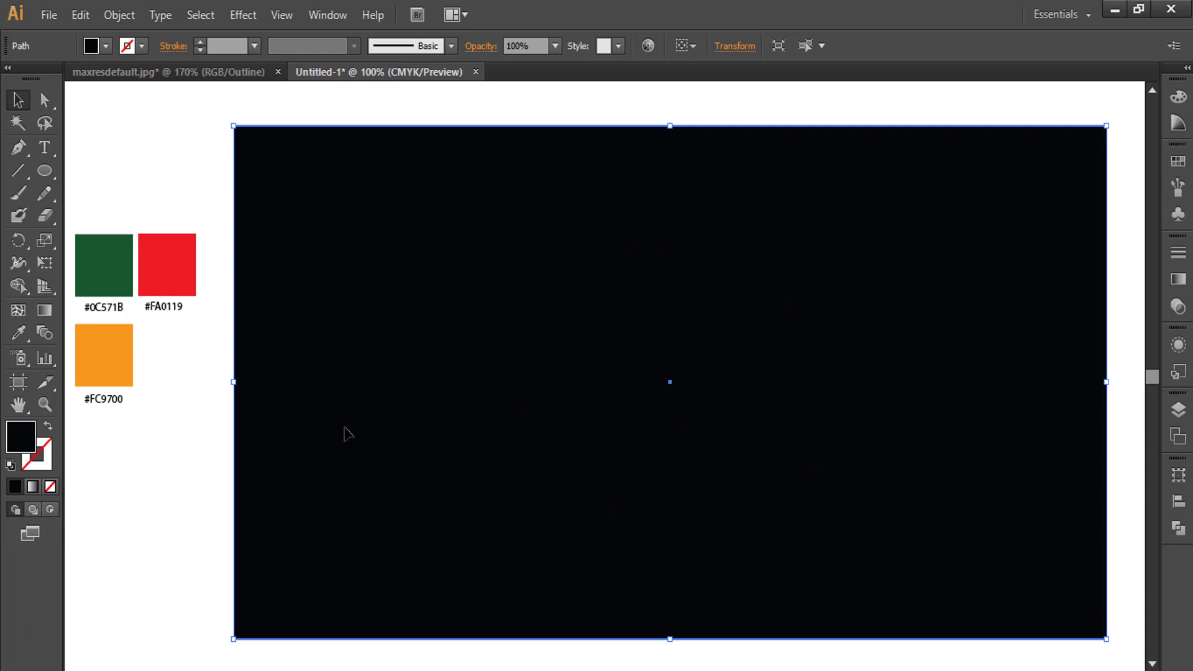
Step: Fill the background rectangle with the green swatch colour using the Eyedropper
key(i)
click(118, 244)
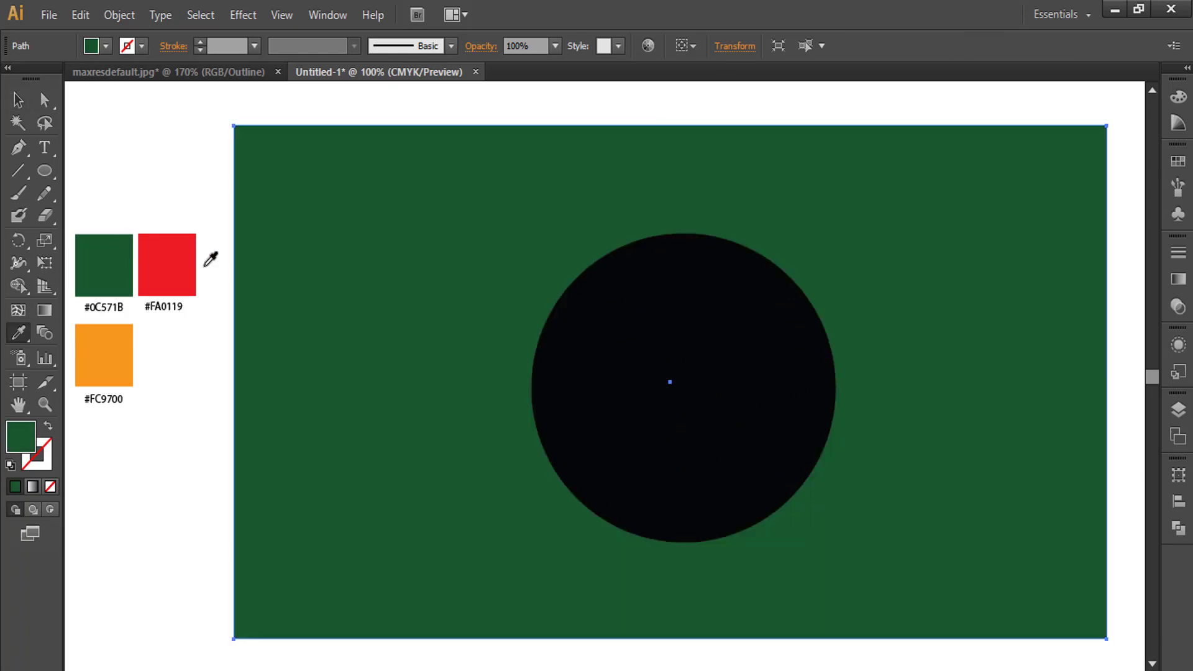
key(v)
click(133, 181)
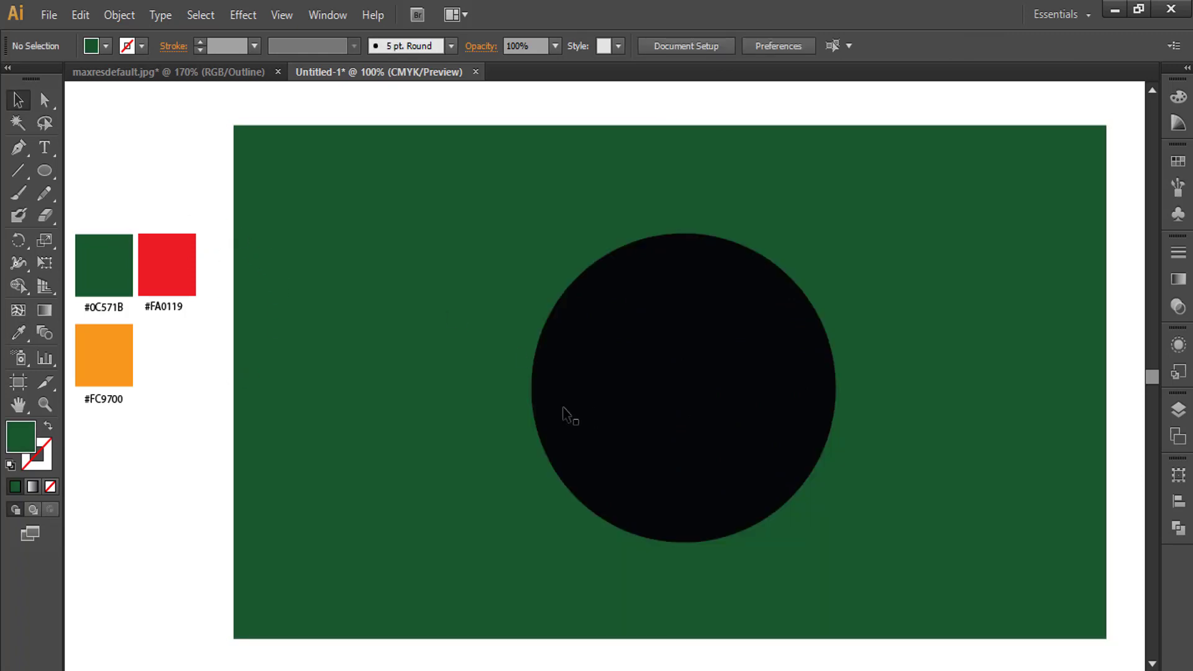
Step: Fill the circle with the red swatch colour, then select the black map shape
click(552, 415)
key(i)
click(168, 248)
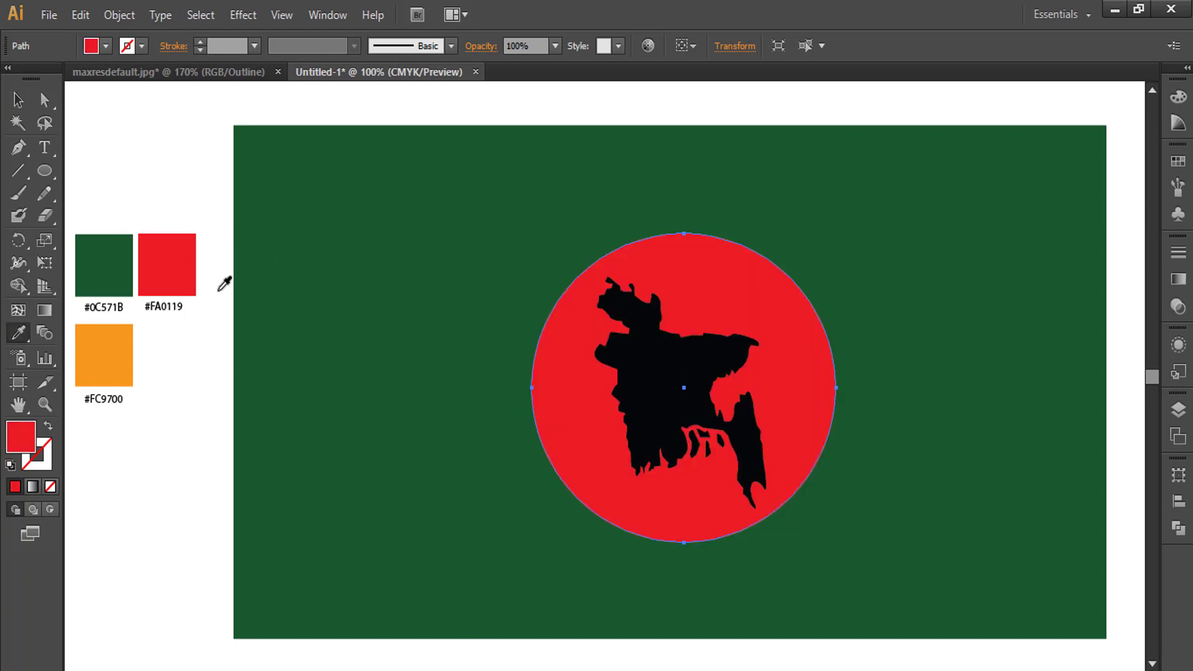
key(v)
click(163, 154)
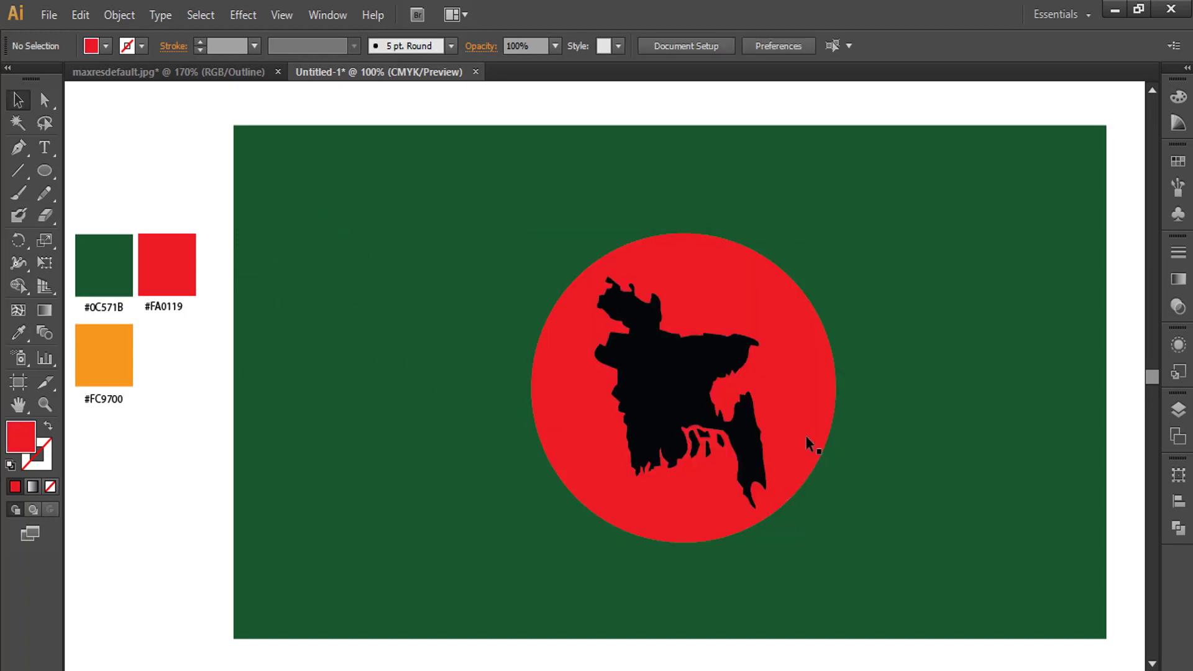
click(664, 368)
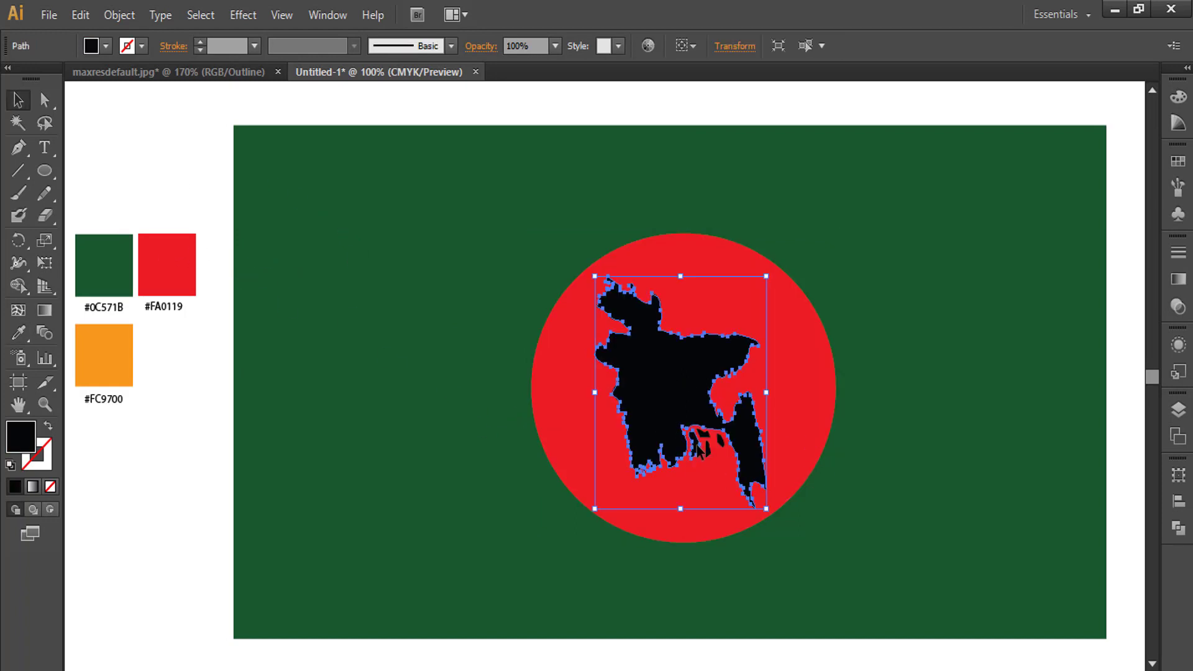
Step: Fill the map of Bangladesh with the orange swatch colour
shift+click(699, 449)
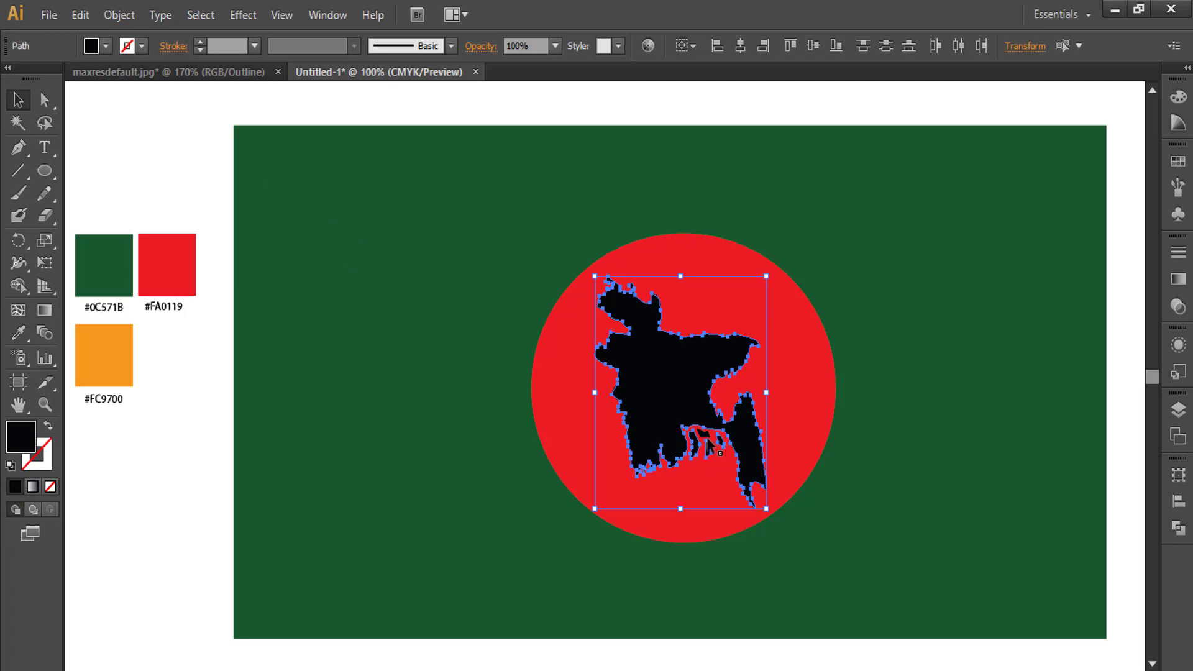
key(i)
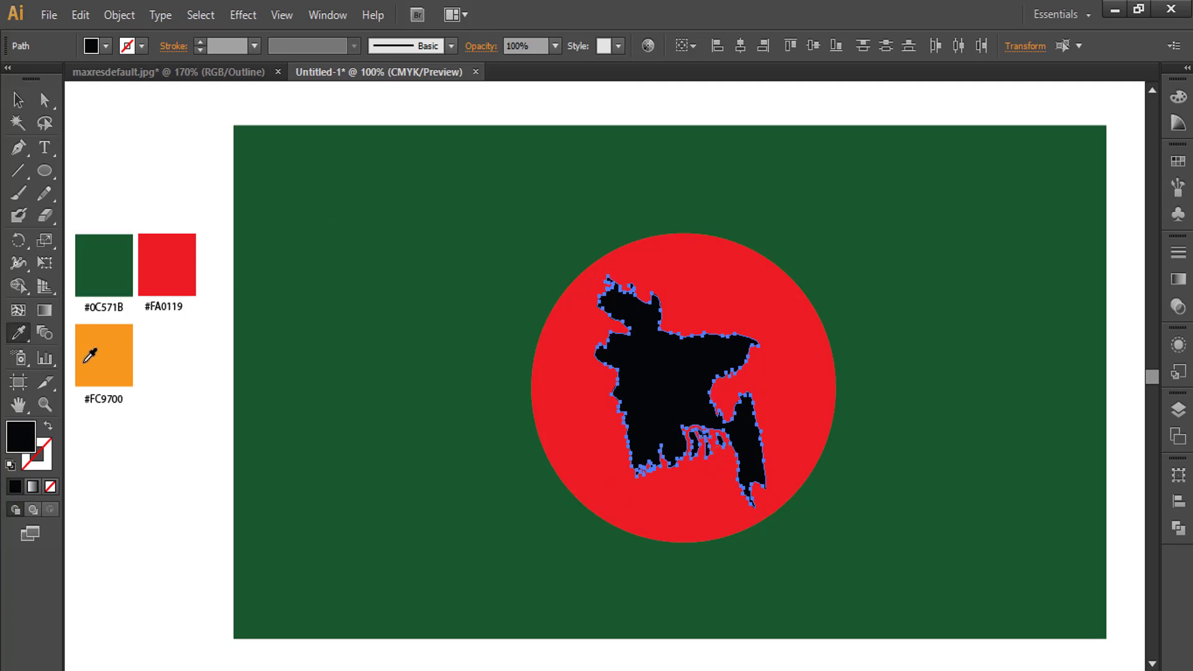
click(90, 359)
Step: Marquee-select the three colour swatches and their hex labels
key(v)
click(216, 475)
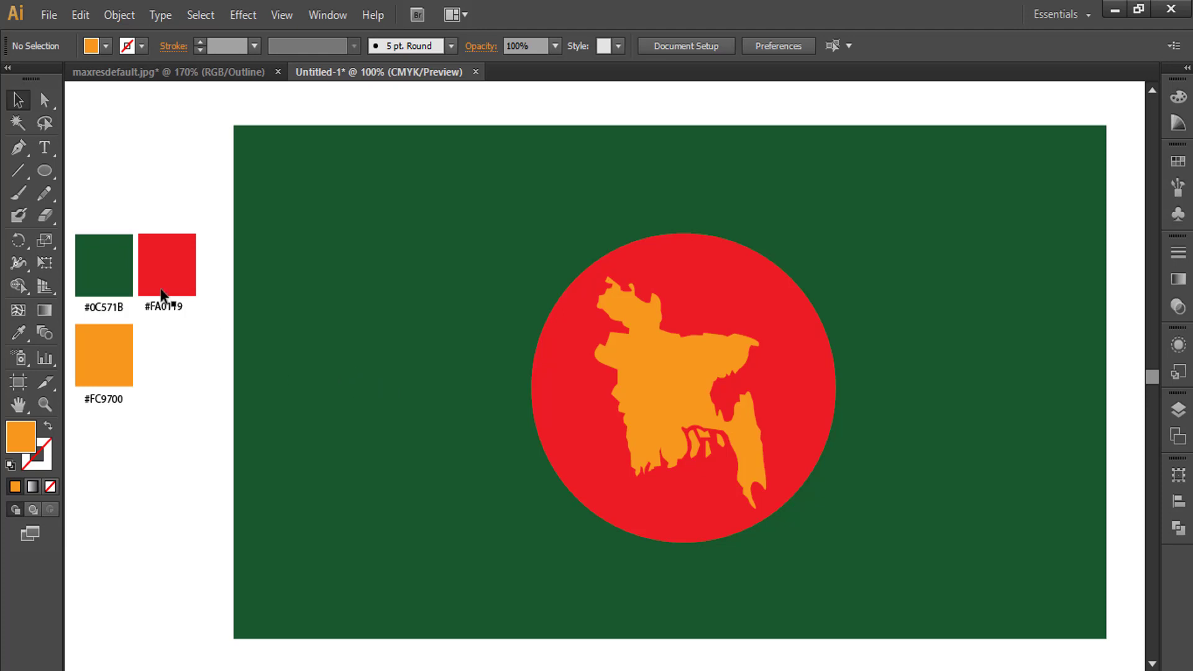
drag(76, 185, 203, 443)
key(Delete)
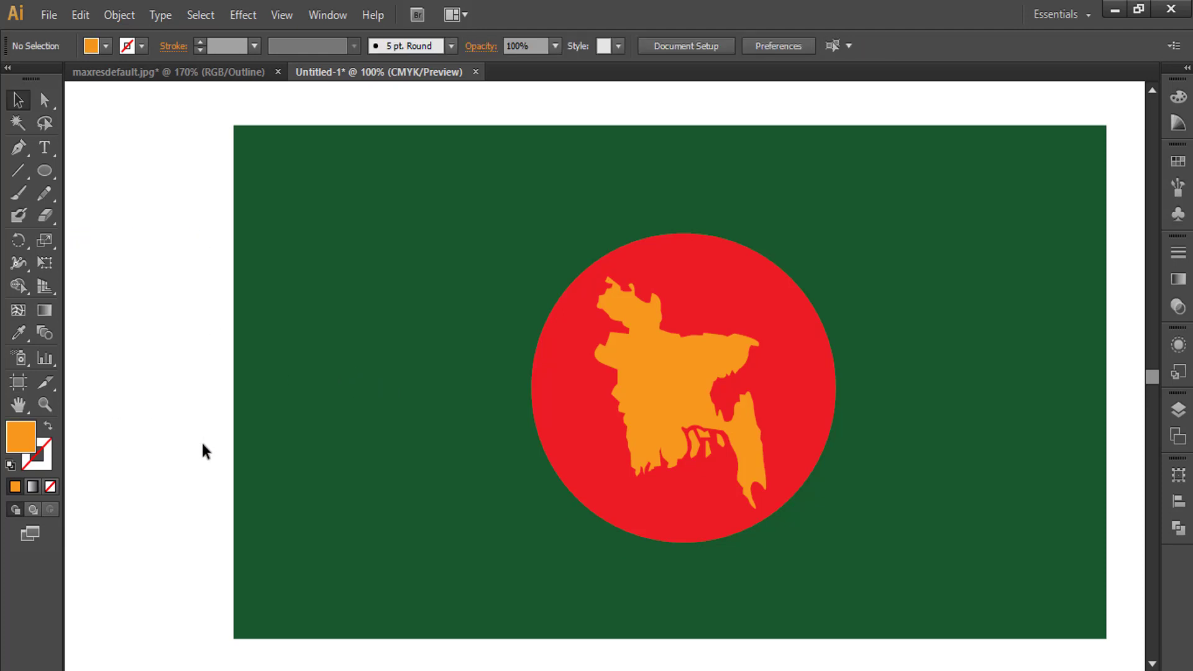